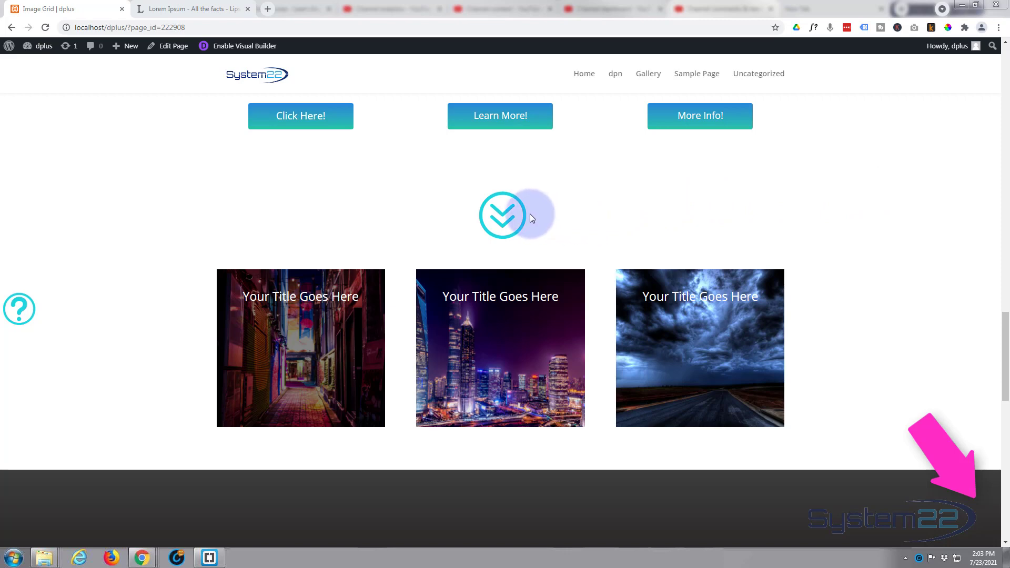
Step: Preview the click-to-reveal section by repeatedly expanding and collapsing it with its circled double-down-arrow icon
click(516, 216)
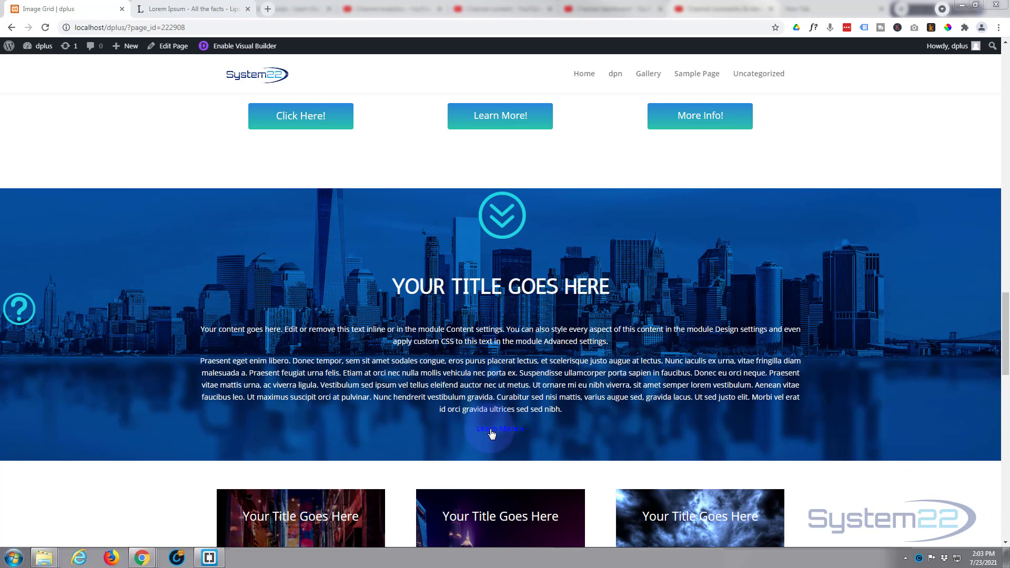
click(512, 225)
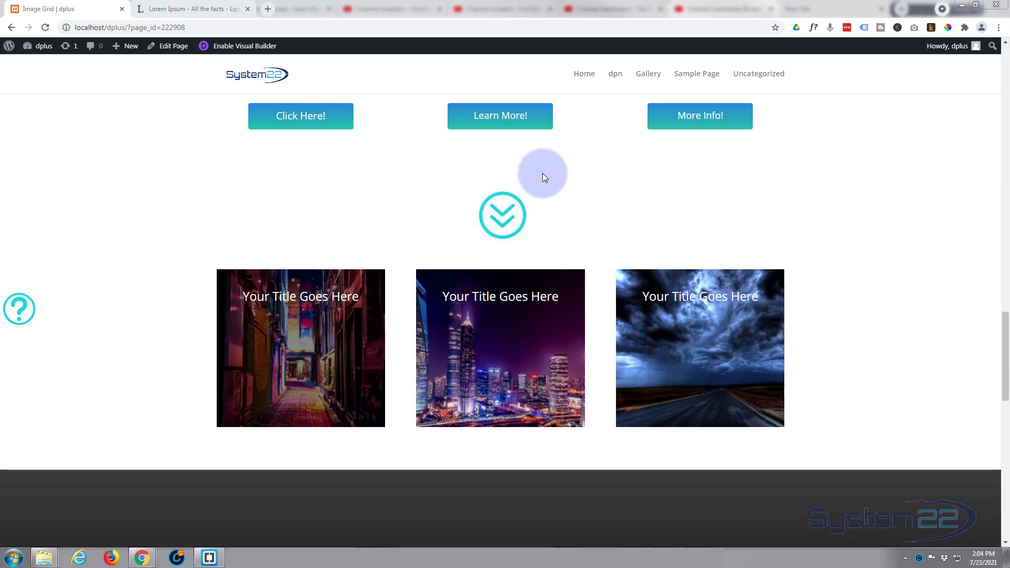
click(513, 217)
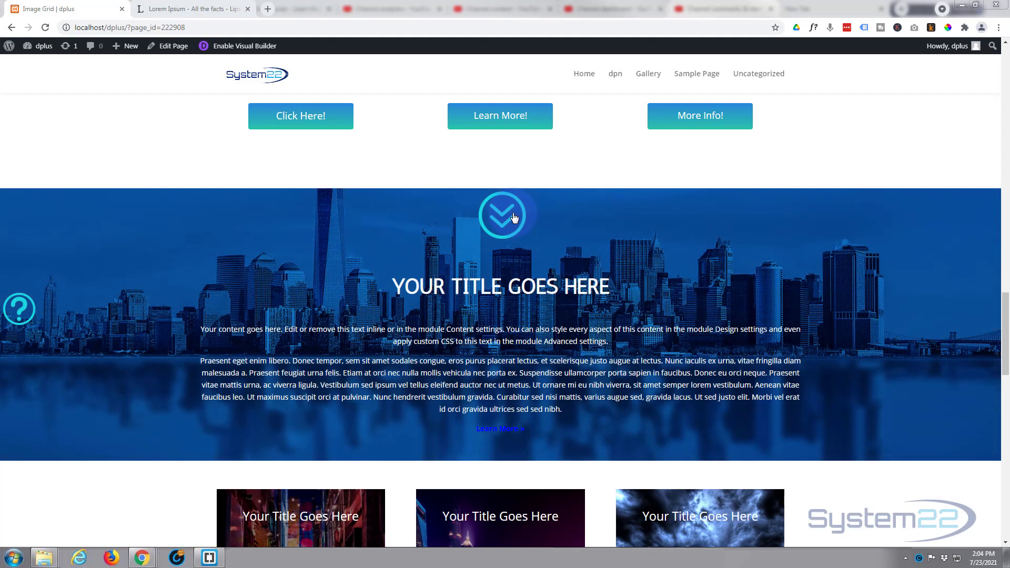
click(514, 217)
click(513, 221)
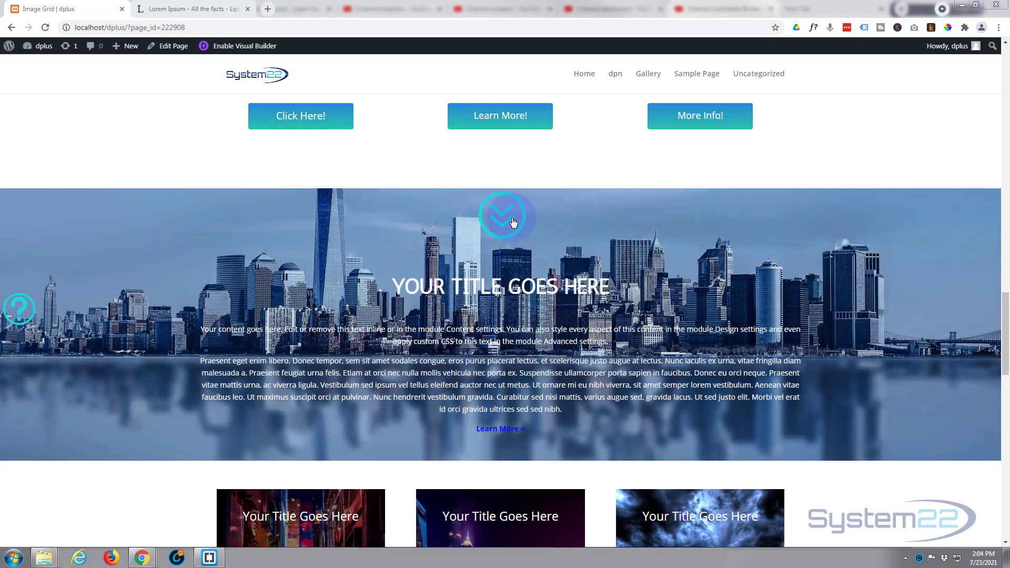
click(514, 212)
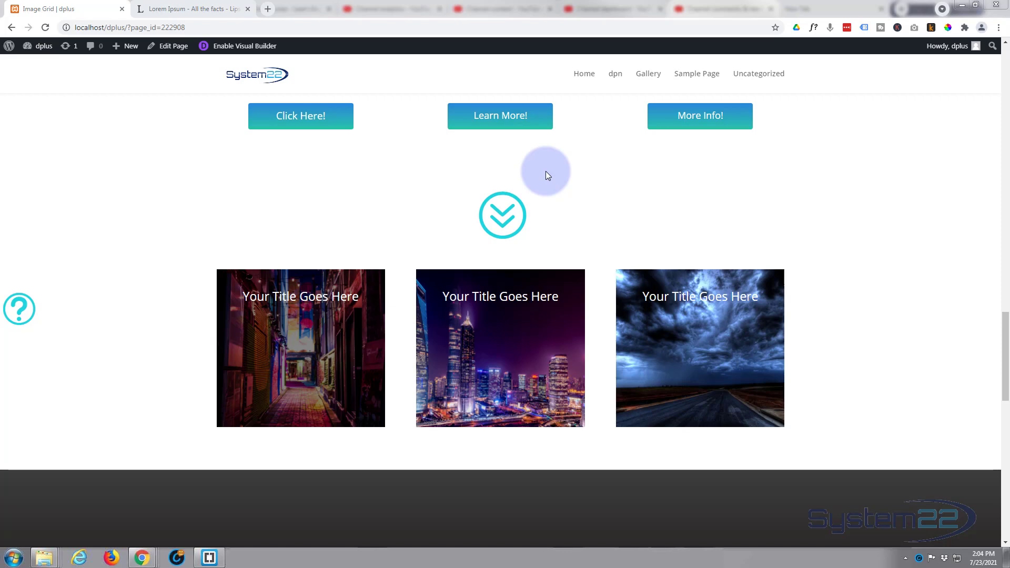
Step: Enable the Visual Builder and delete the row holding the circled double-down-arrow icon above the three image blurbs
click(259, 46)
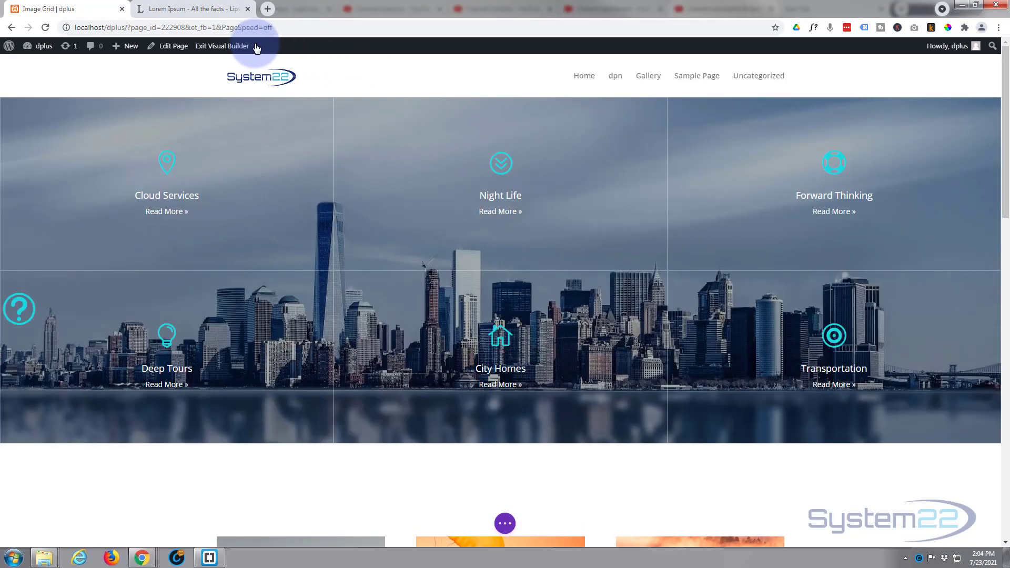
scroll(253, 184, down, 5)
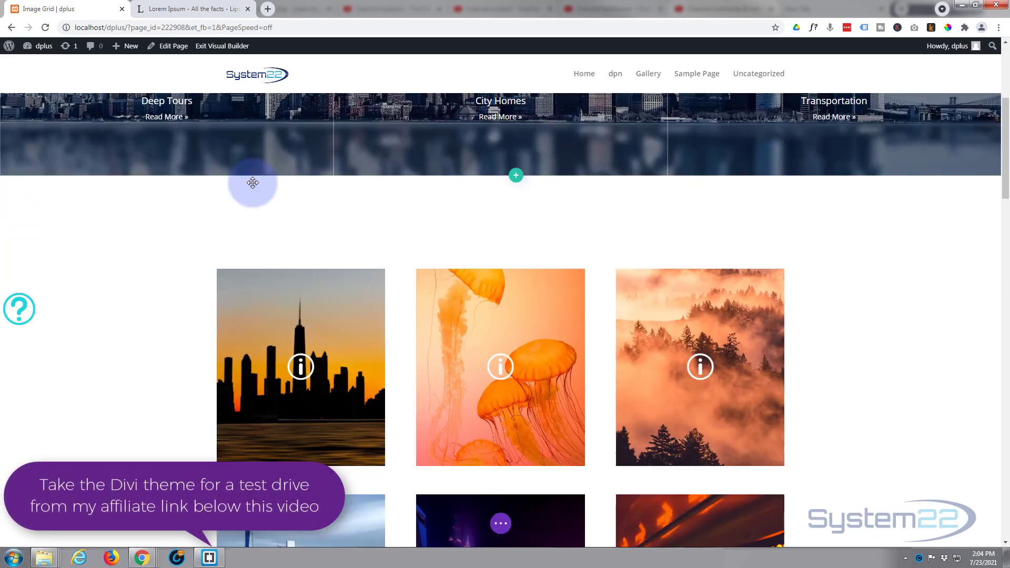
scroll(253, 182, down, 7)
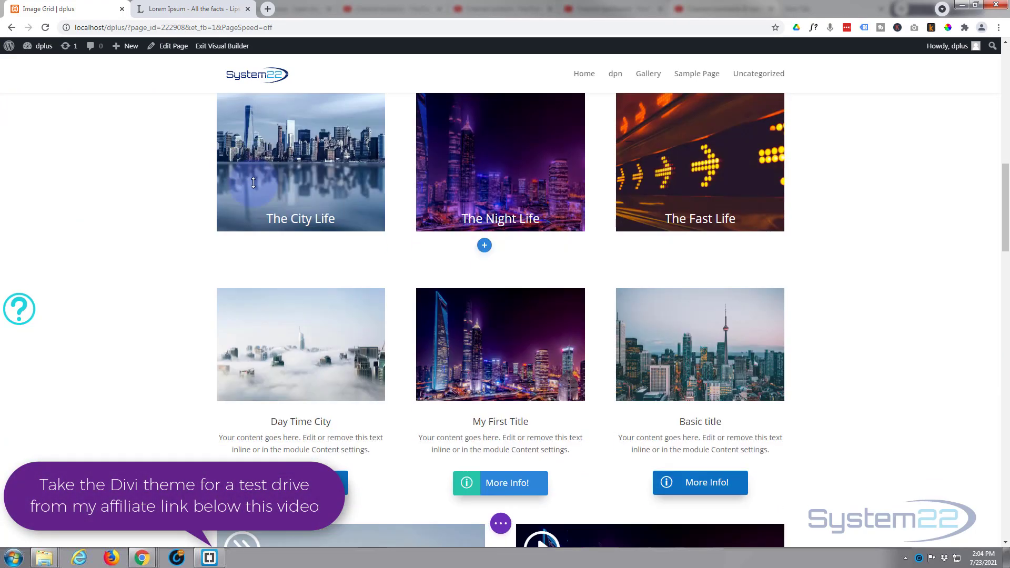
scroll(253, 183, down, 15)
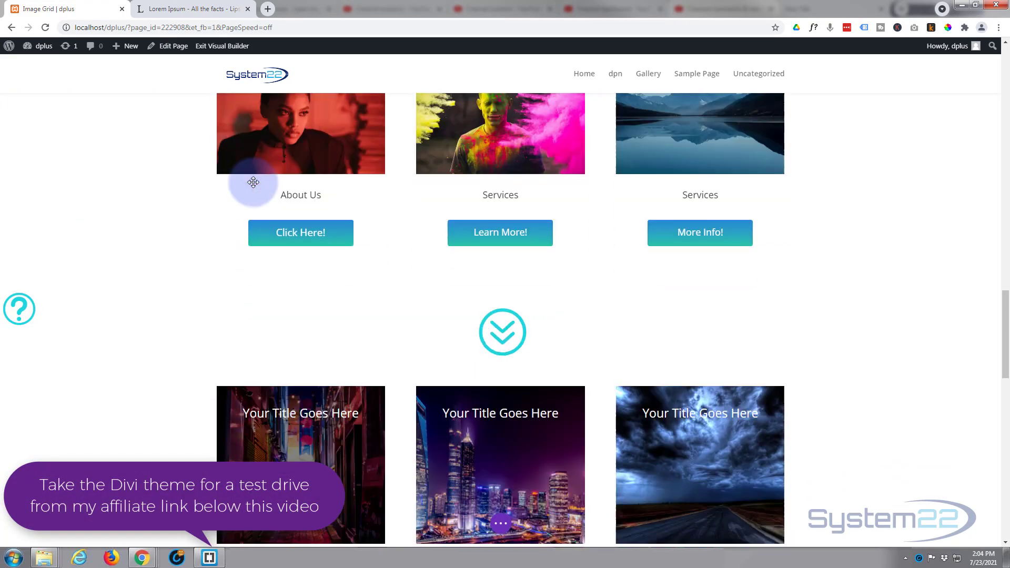
scroll(253, 183, down, 1)
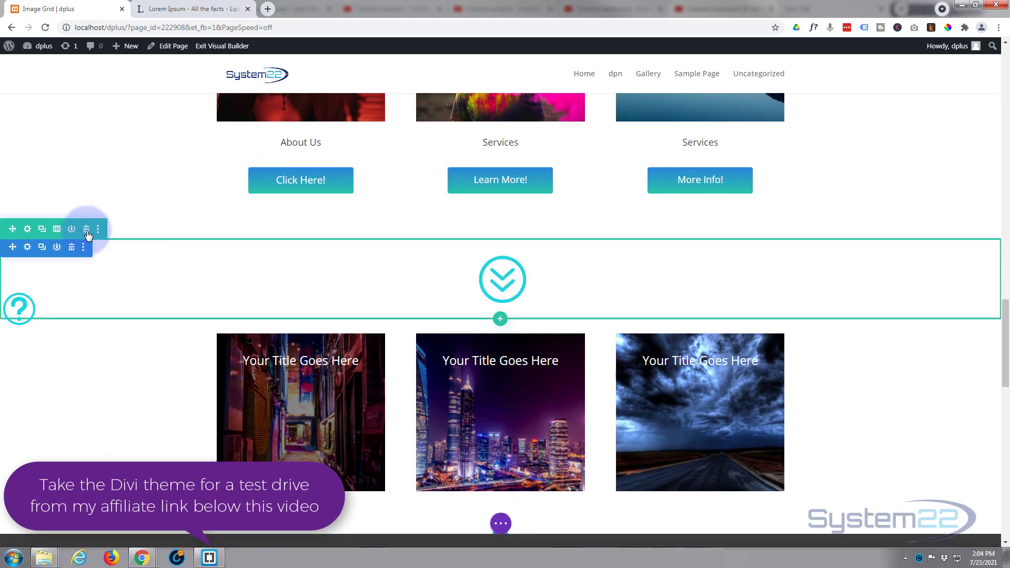
click(86, 229)
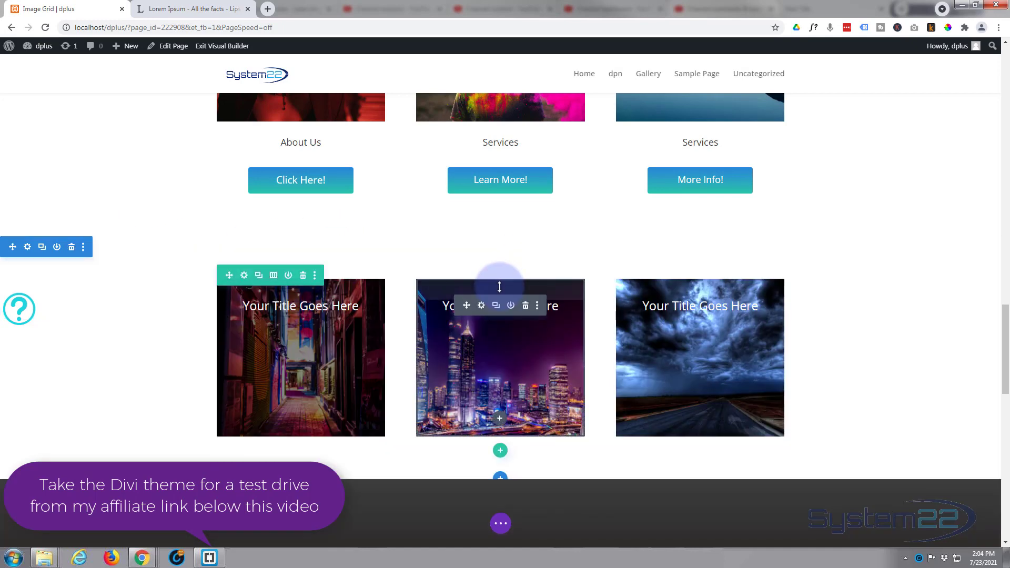
Step: Insert a single-column row below the three image blurbs and add a Blurb module to it
scroll(499, 289, down, 3)
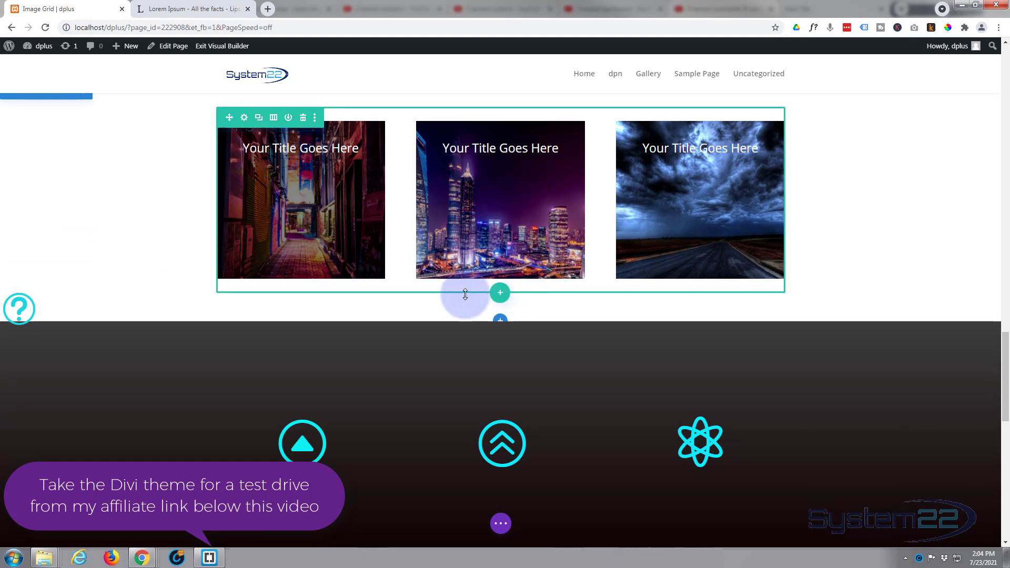
click(500, 294)
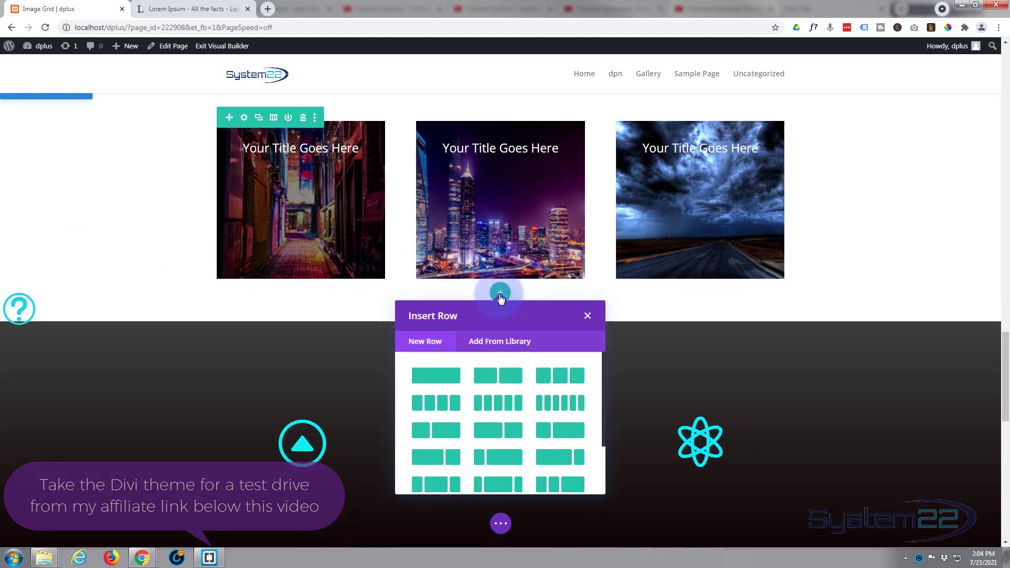
click(436, 375)
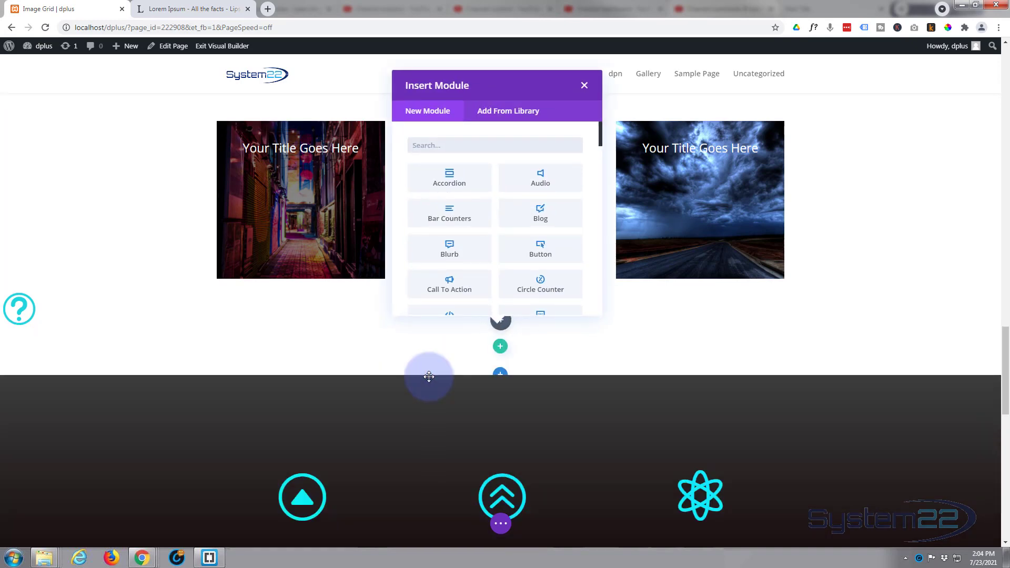
click(444, 254)
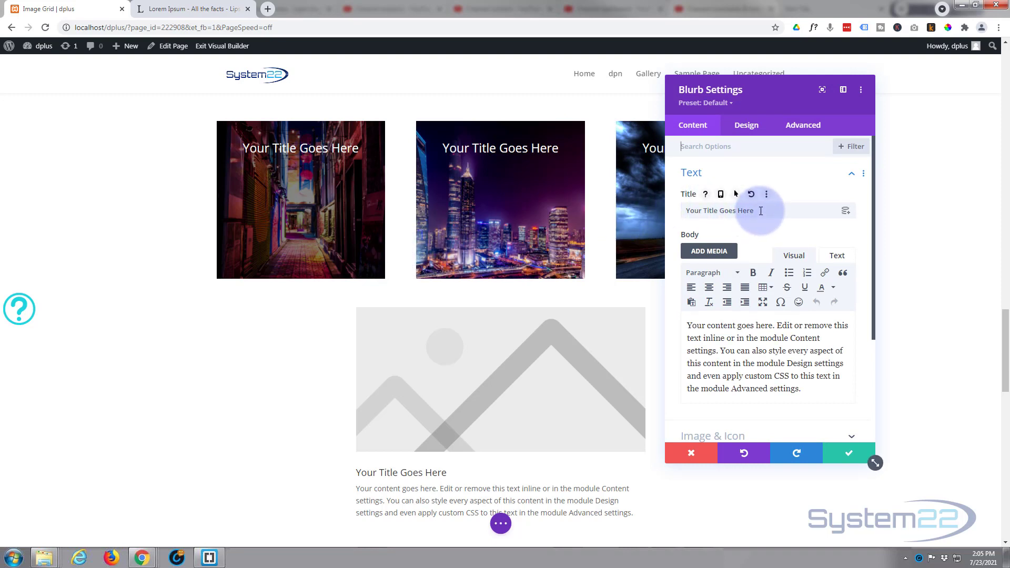
Step: Copy the highlighted paragraph starting "Praesent eget enim libero" from the Lorem Ipsum page
drag(762, 210, 659, 206)
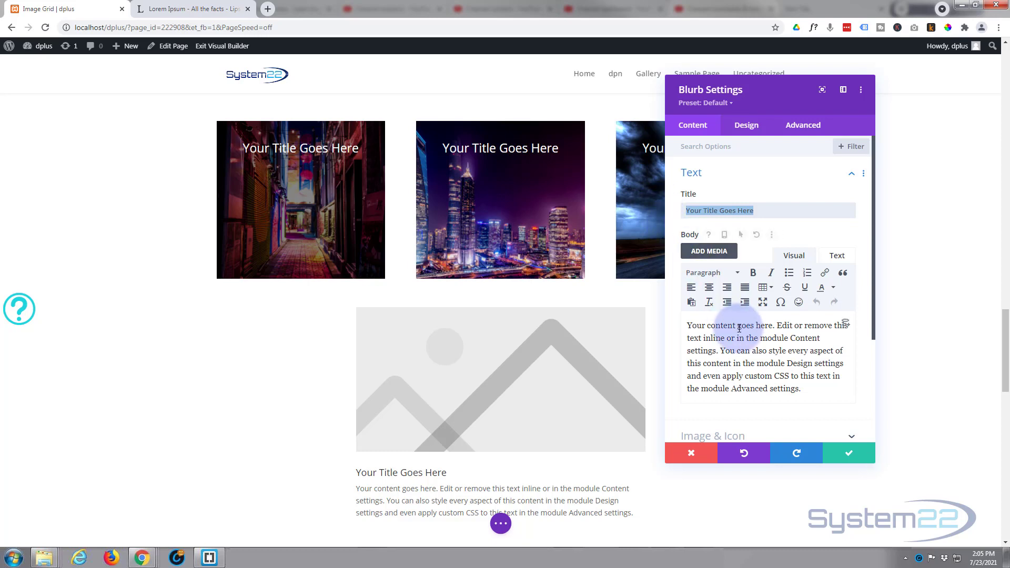
click(818, 387)
scroll(819, 386, down, 1)
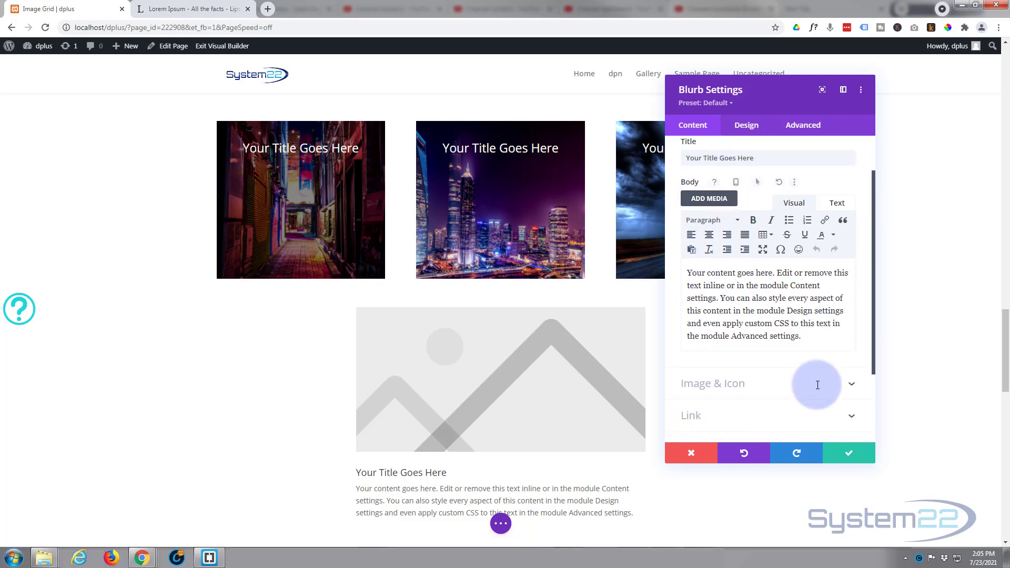
click(181, 9)
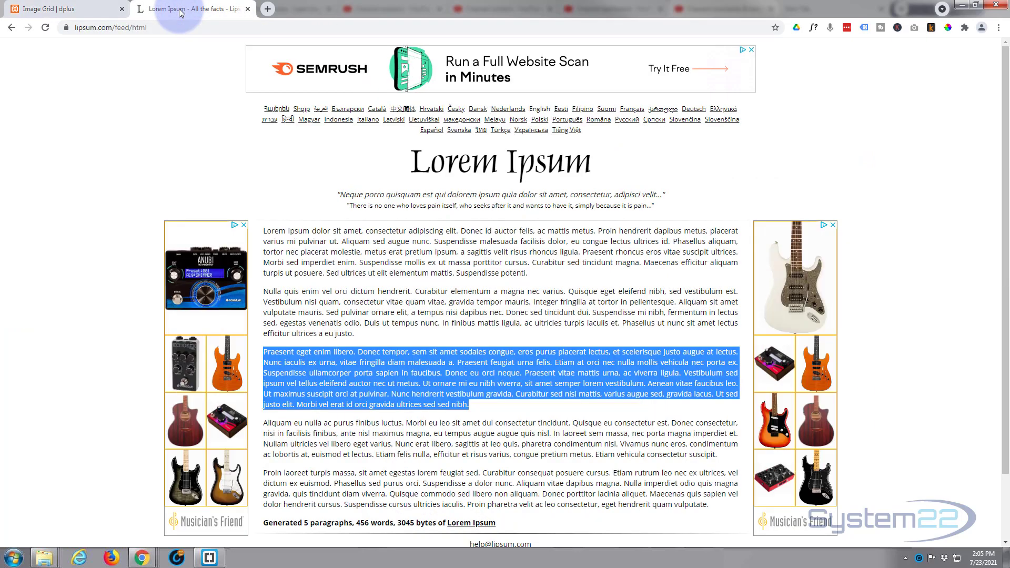
right_click(367, 371)
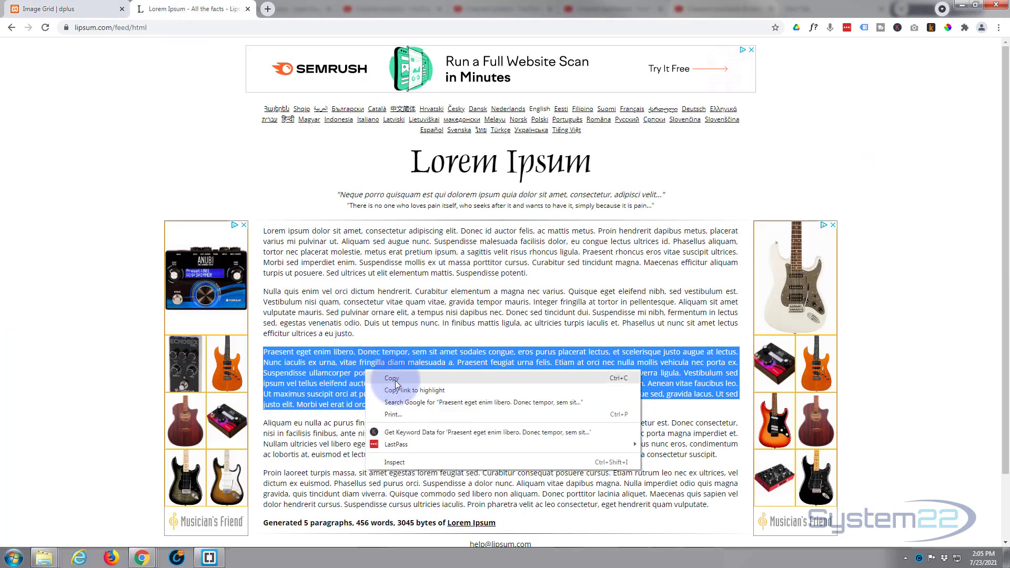
click(384, 378)
Step: Paste the copied Lorem Ipsum paragraph as a new paragraph below the default body text in the Blurb settings
click(96, 8)
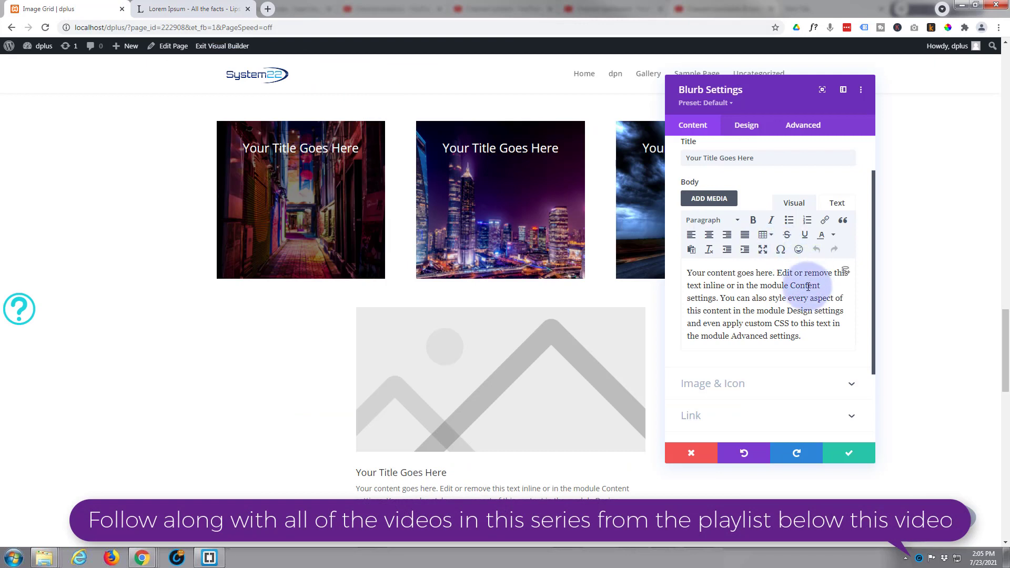
click(699, 201)
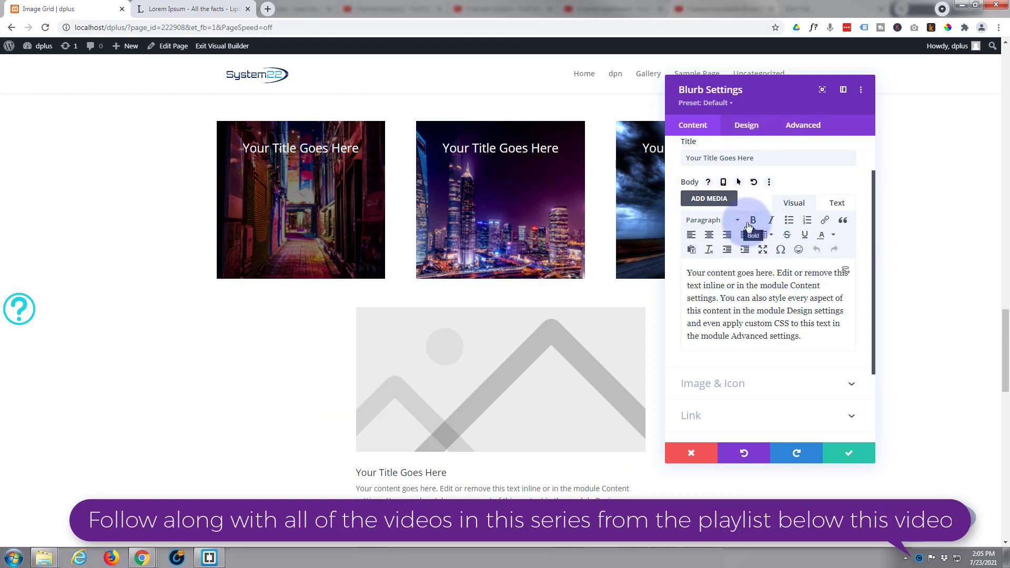
click(811, 333)
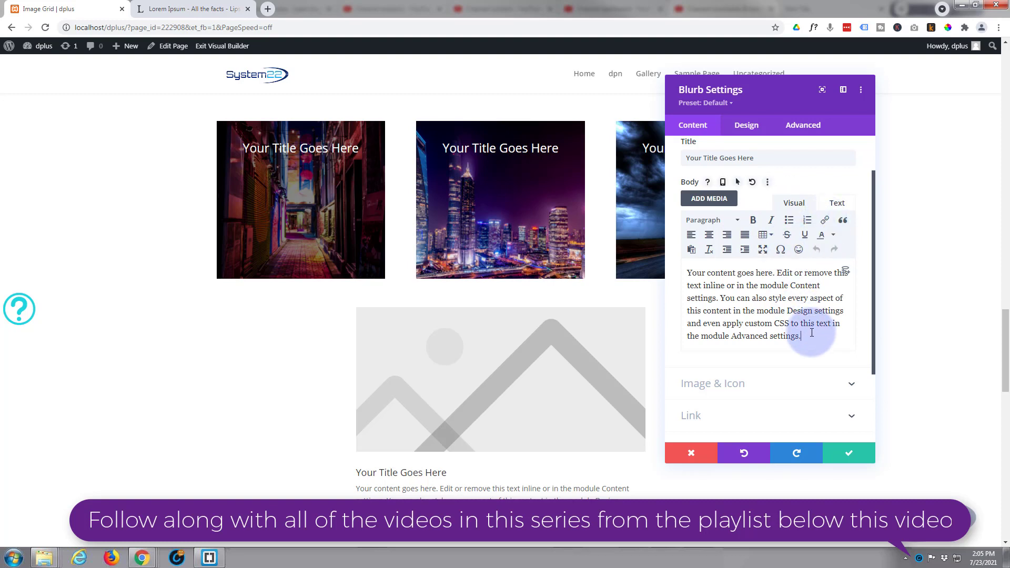
key(Return)
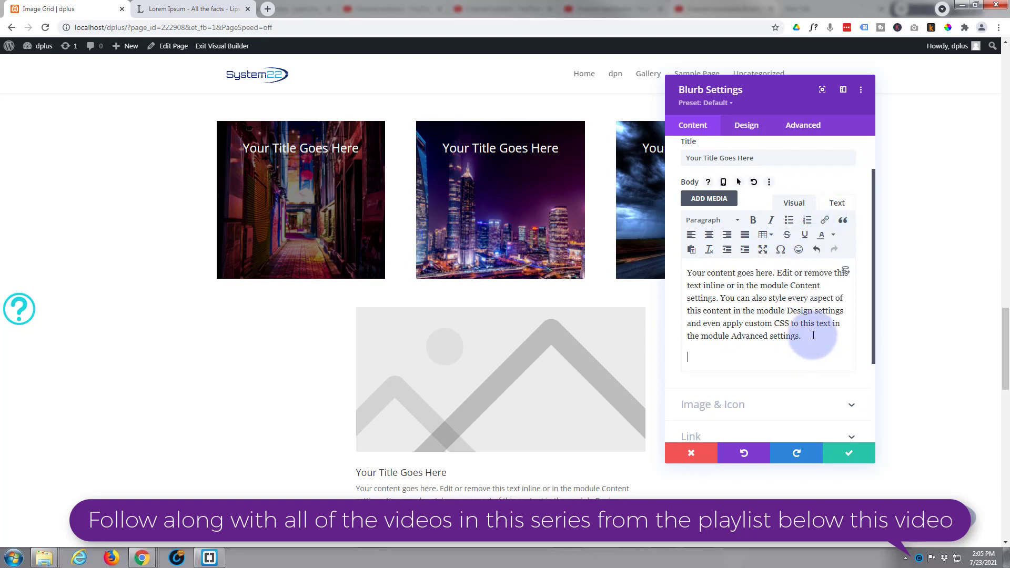
key(ctrl+v)
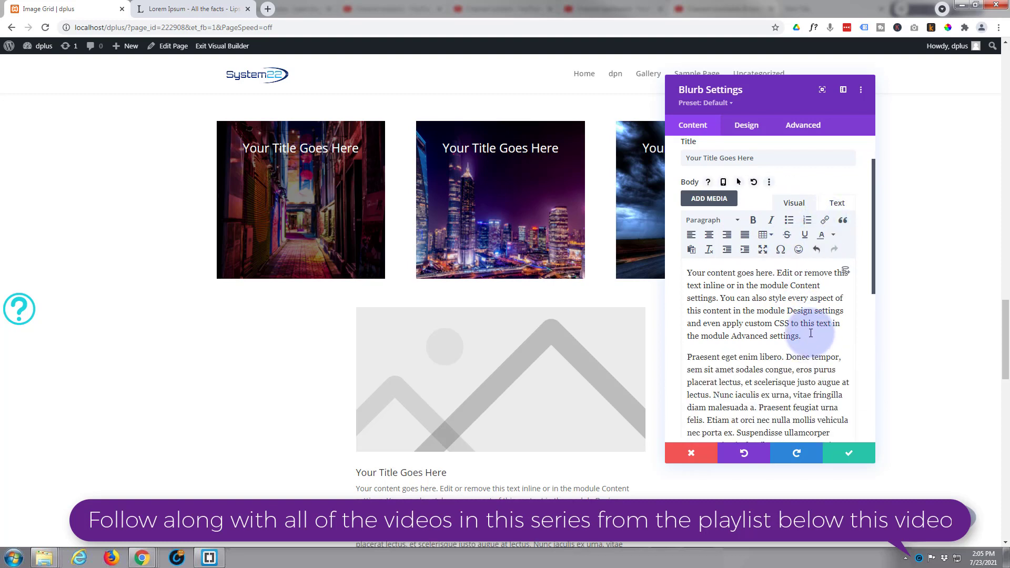
Step: Replace the blurb's image with the circled solid down-arrow icon and save the module settings
scroll(767, 360, down, 5)
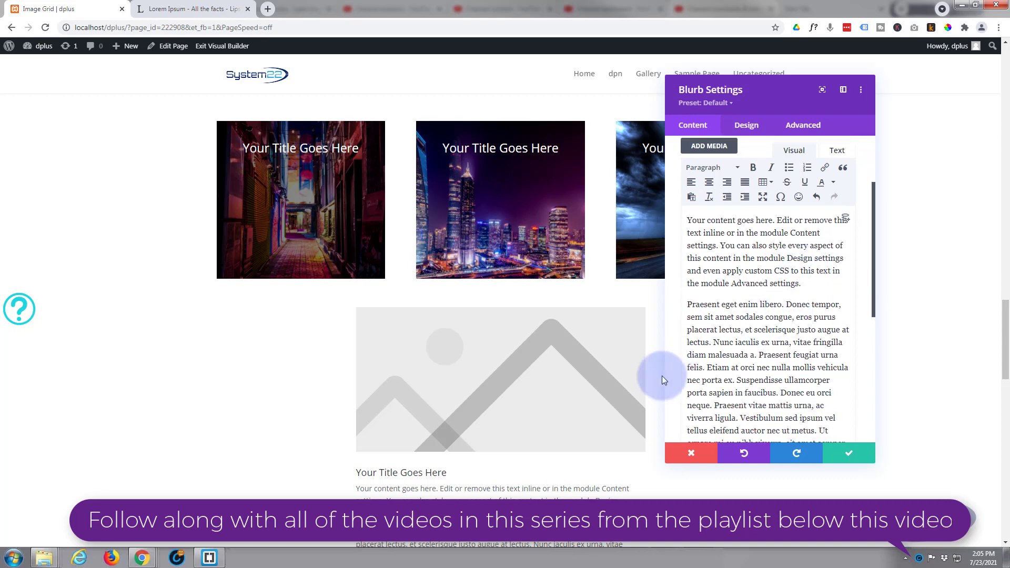
scroll(767, 360, down, 1)
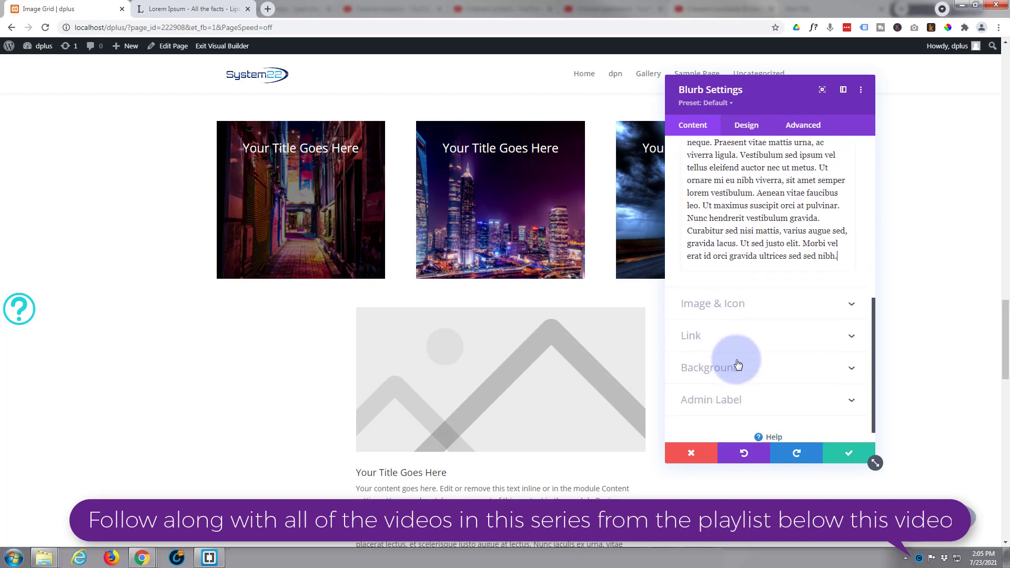
click(778, 310)
scroll(779, 312, up, 1)
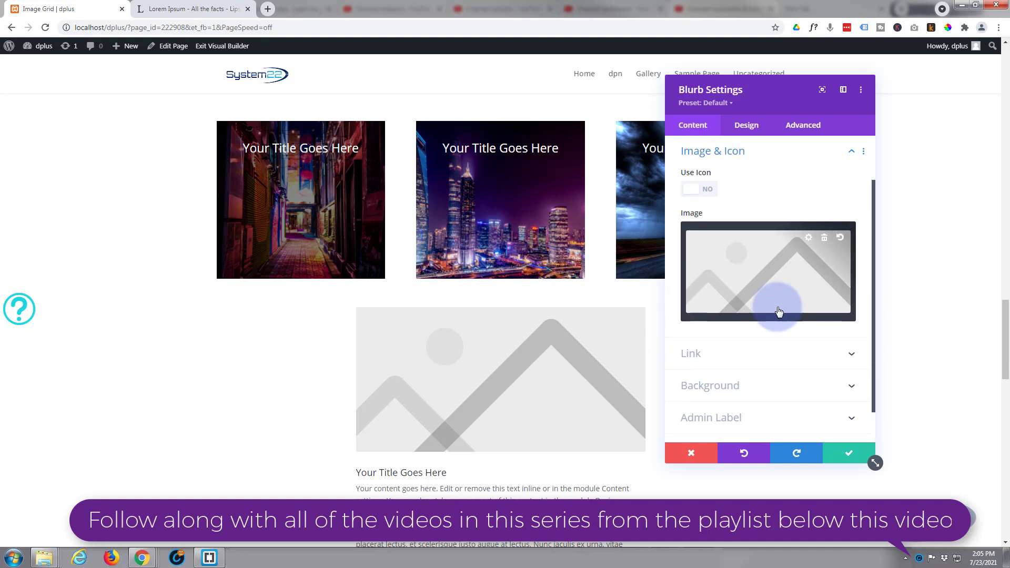
click(703, 193)
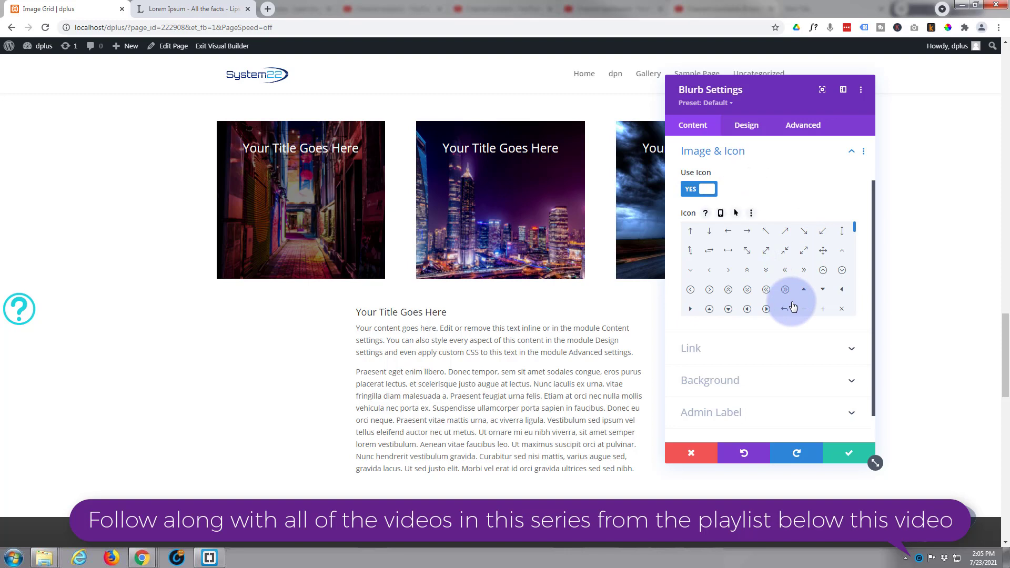
click(728, 312)
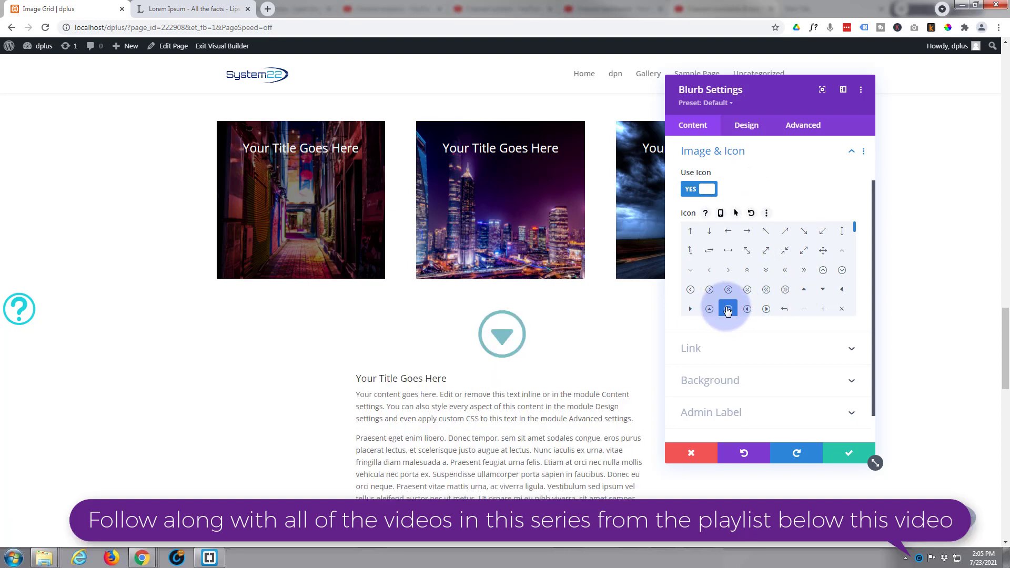
click(841, 459)
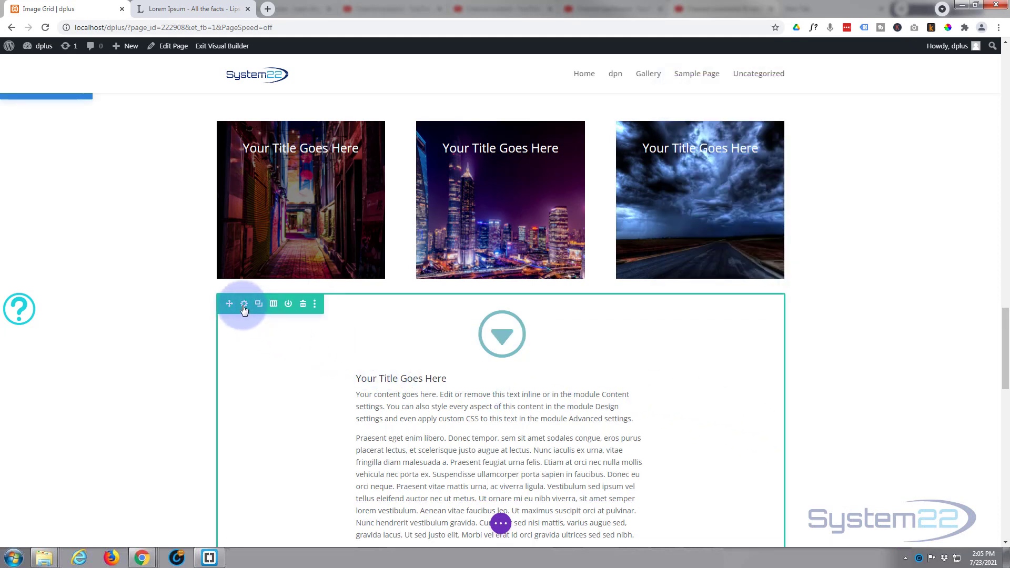
Step: Set both the width and max width of the new blurb's row to 100% and save the row settings
click(245, 308)
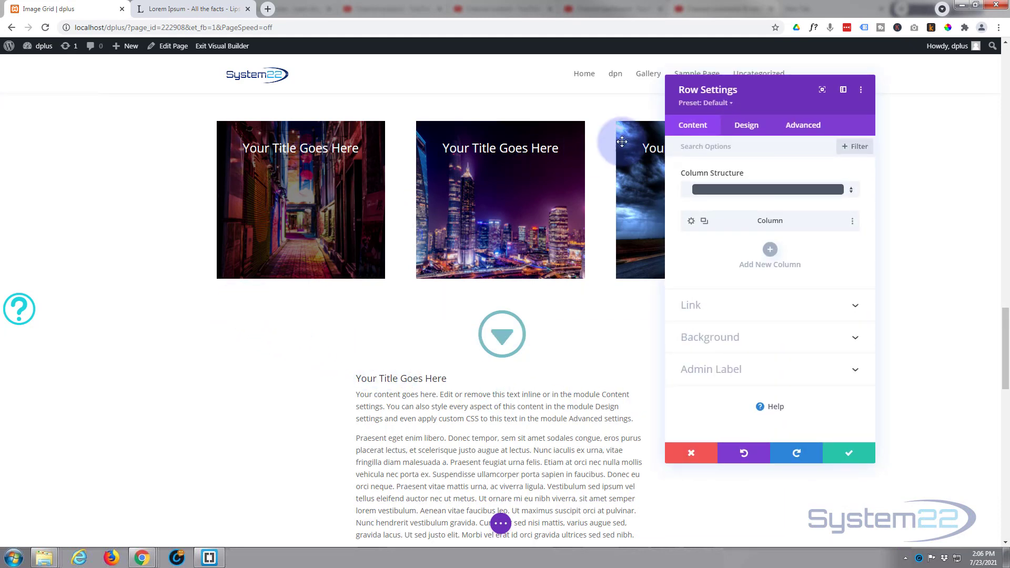
click(753, 131)
click(758, 177)
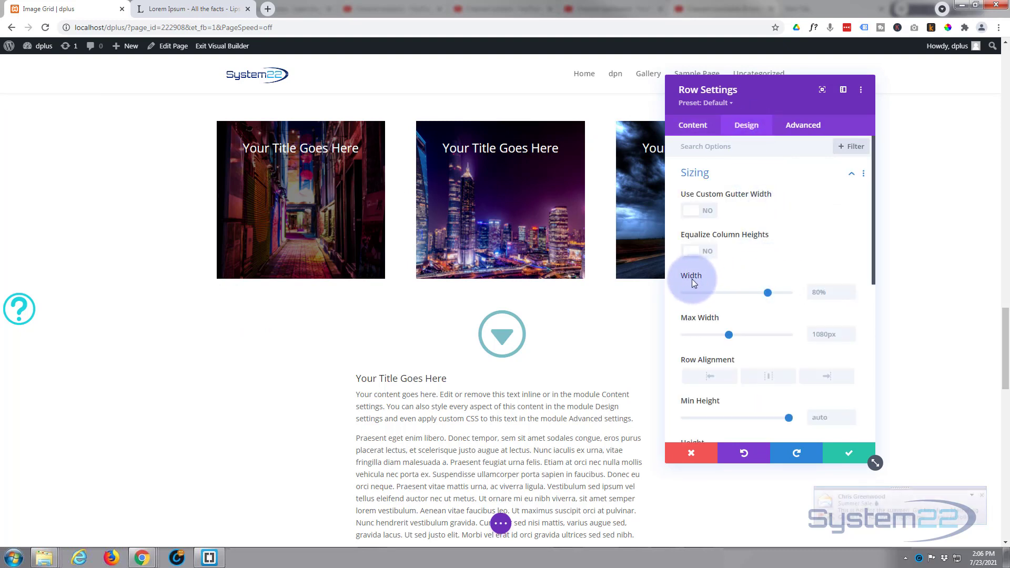
click(807, 293)
key(ctrl+c)
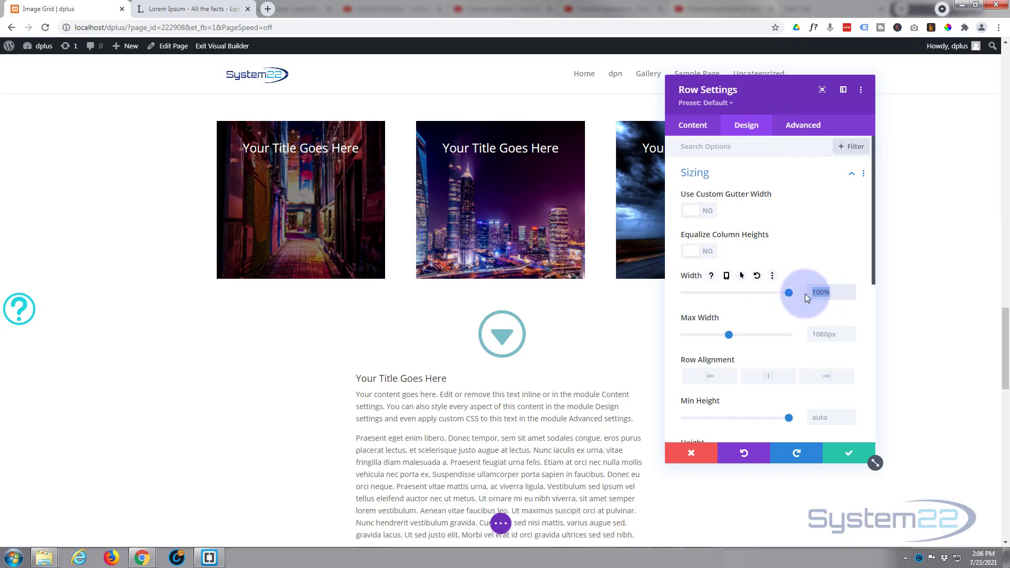
click(817, 334)
key(ctrl+v)
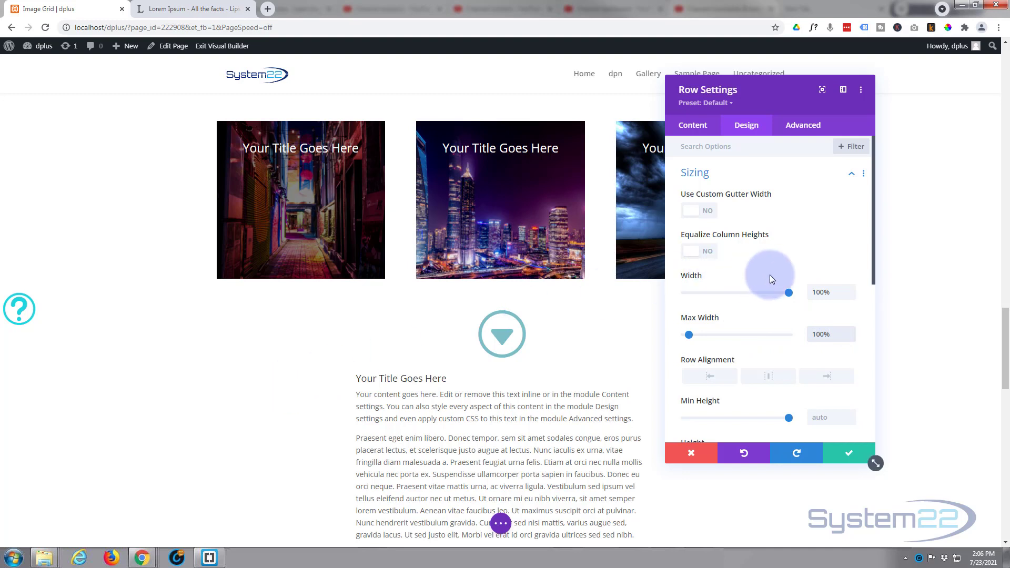
click(845, 460)
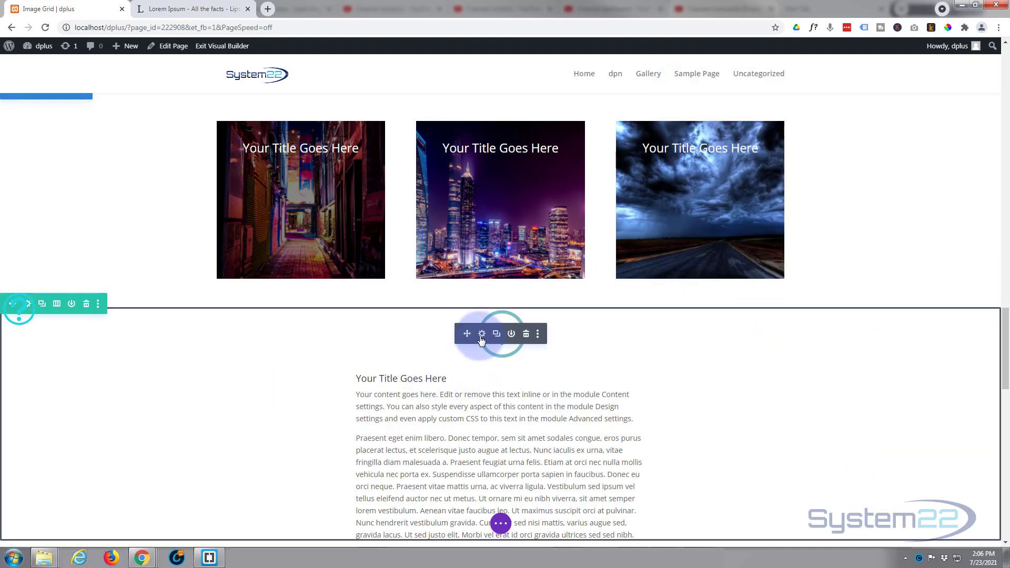
Step: Set the content width of the blurb below the image row to 60% in its design sizing options
click(481, 335)
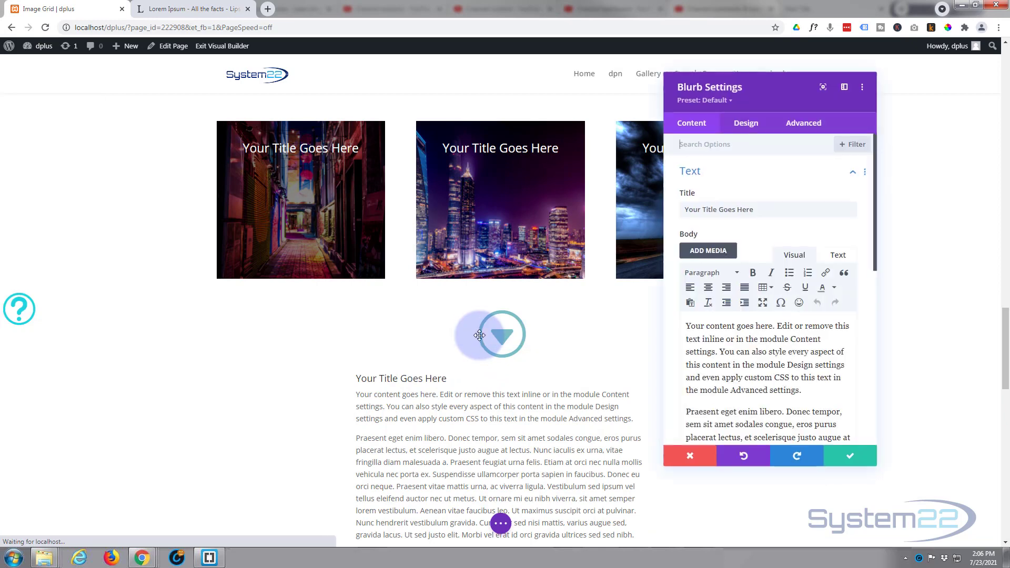
click(740, 127)
click(750, 315)
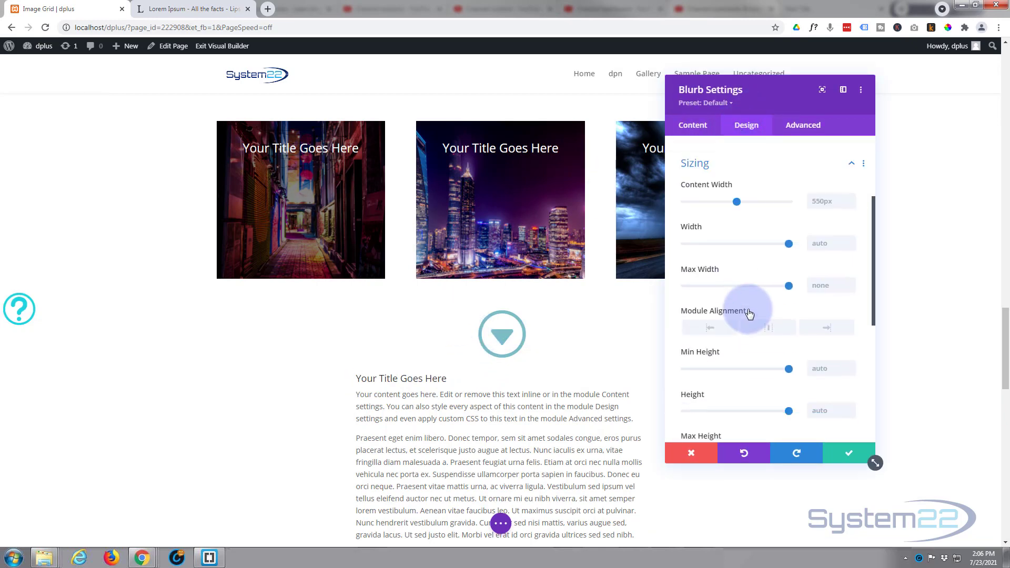
click(819, 190)
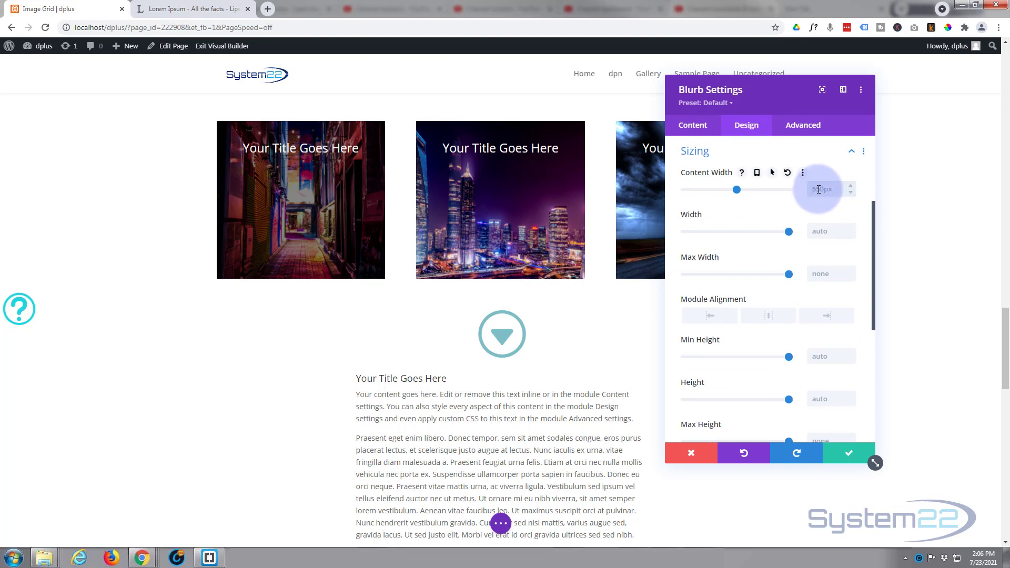
text(60px%)
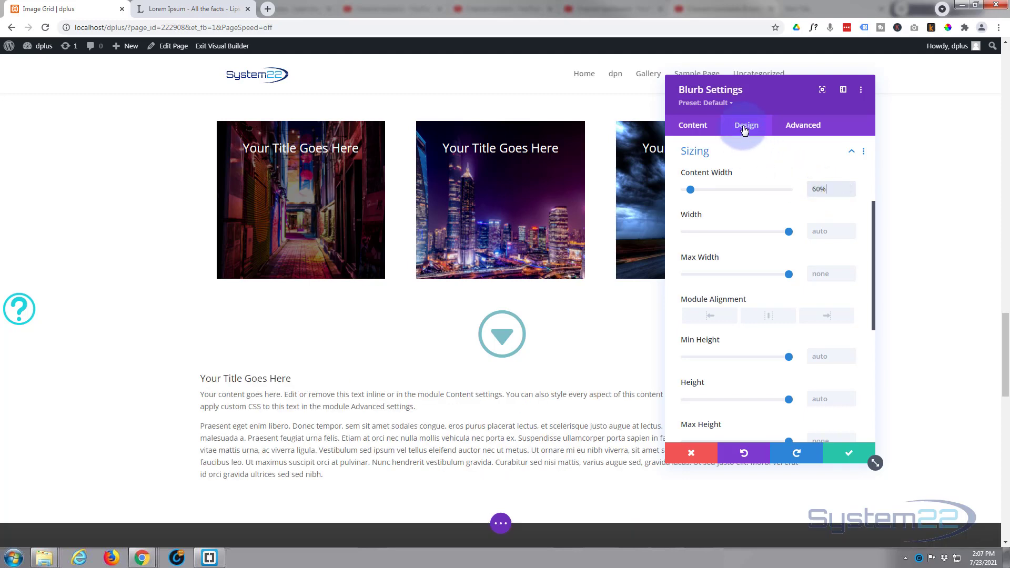
Step: Center the blurb's text alignment
click(744, 152)
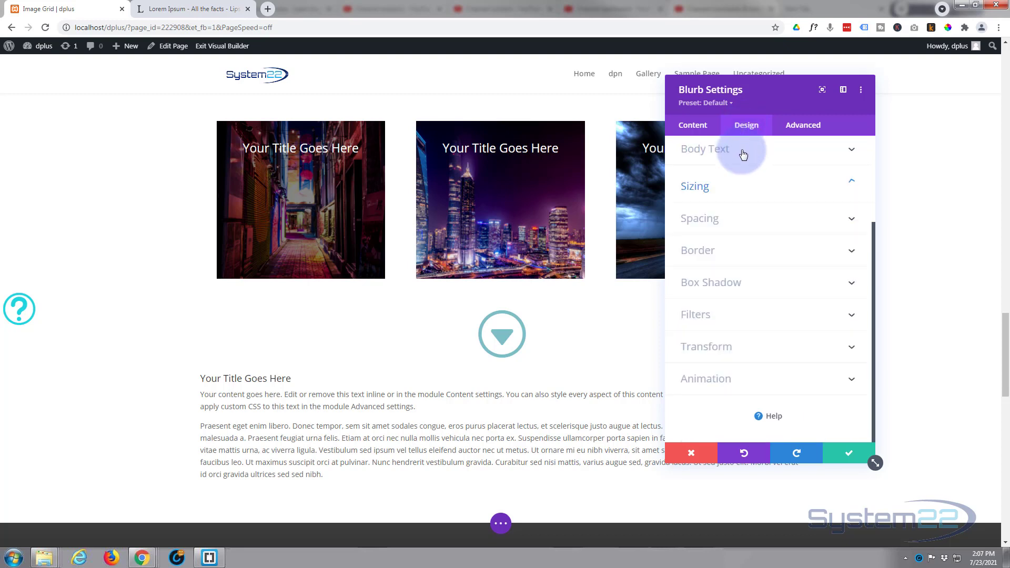
scroll(761, 233, up, 2)
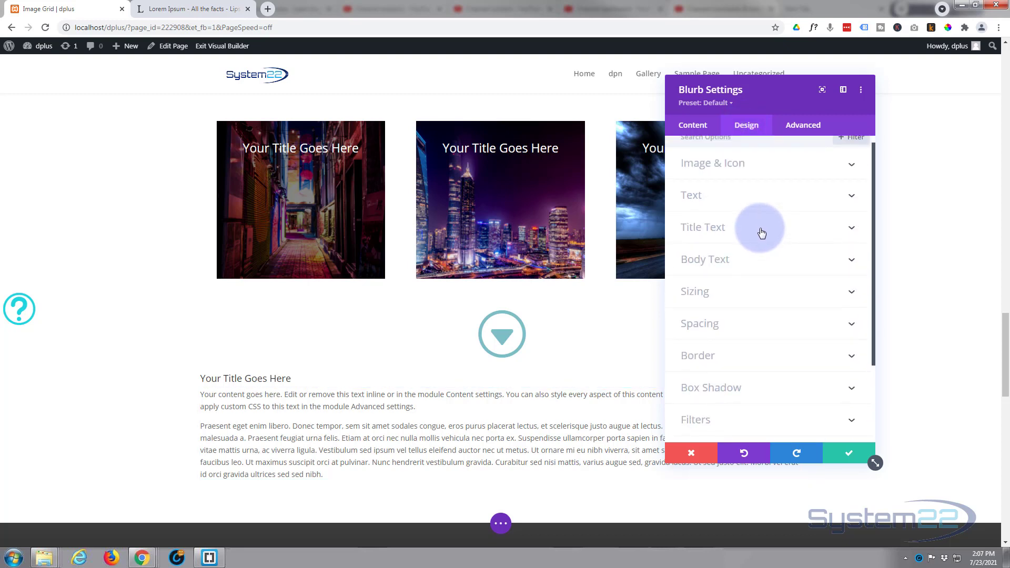
click(760, 202)
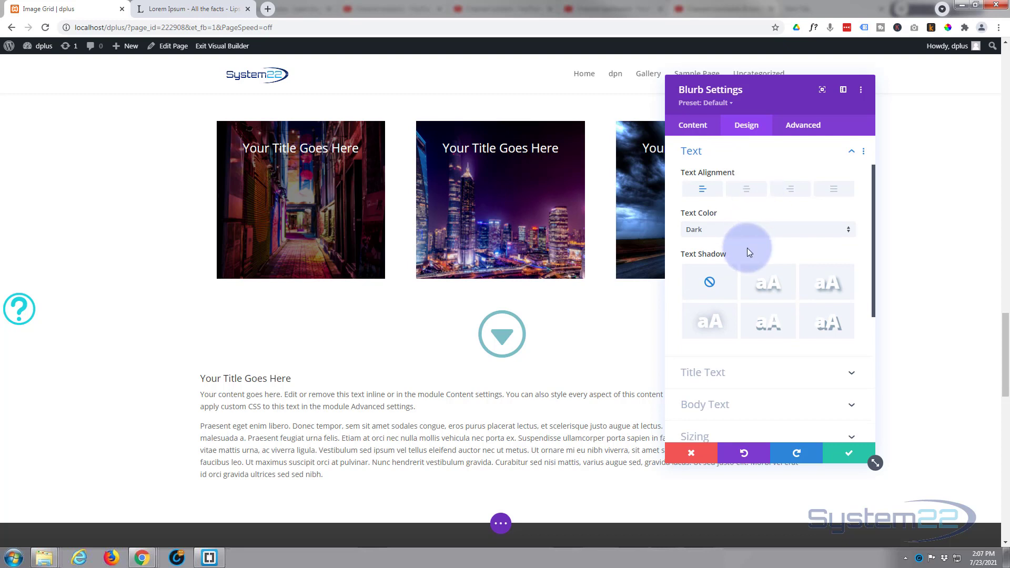
click(752, 191)
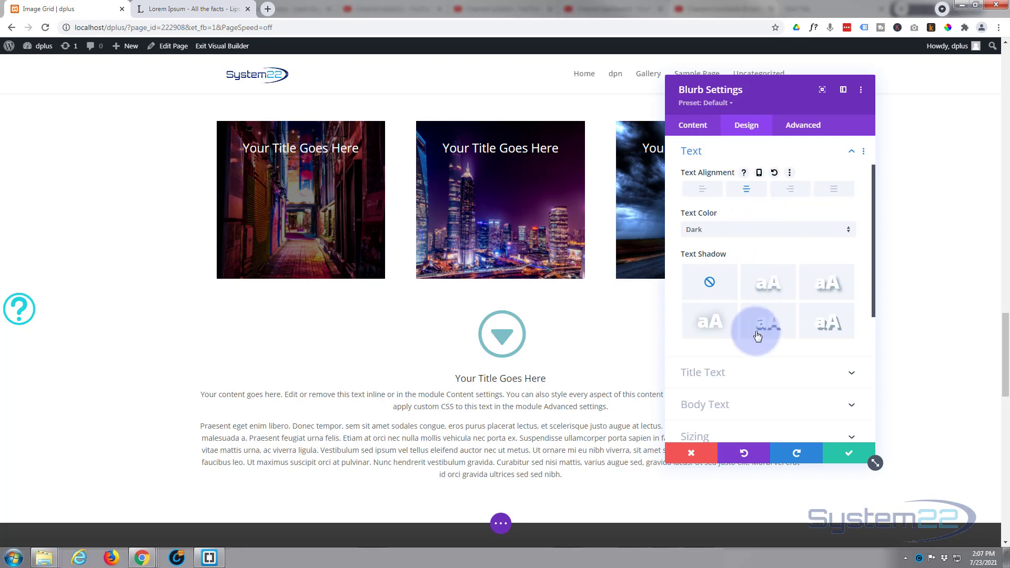
Step: Make the blurb's title text bold and set its size to 35px
click(738, 372)
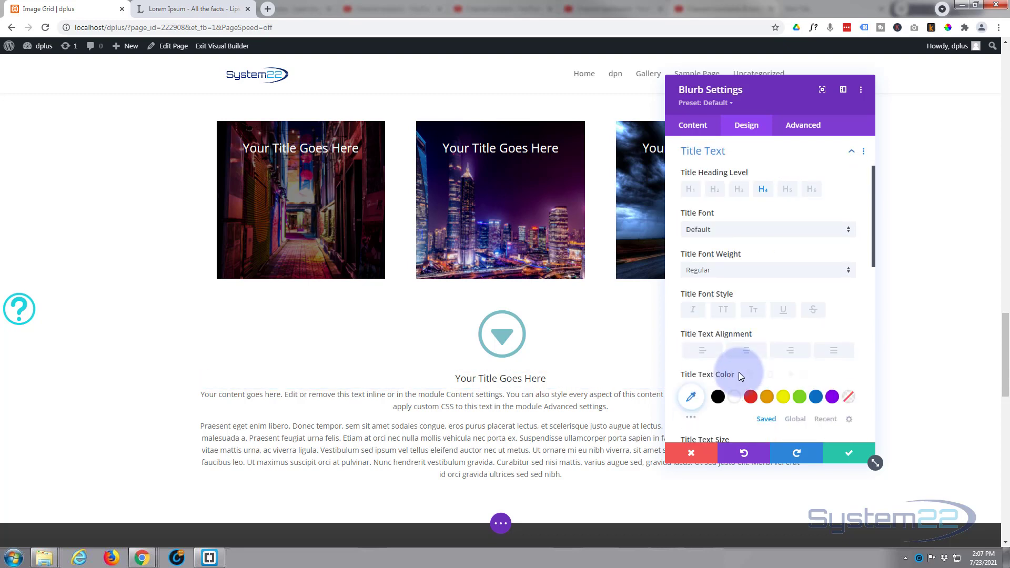
click(718, 279)
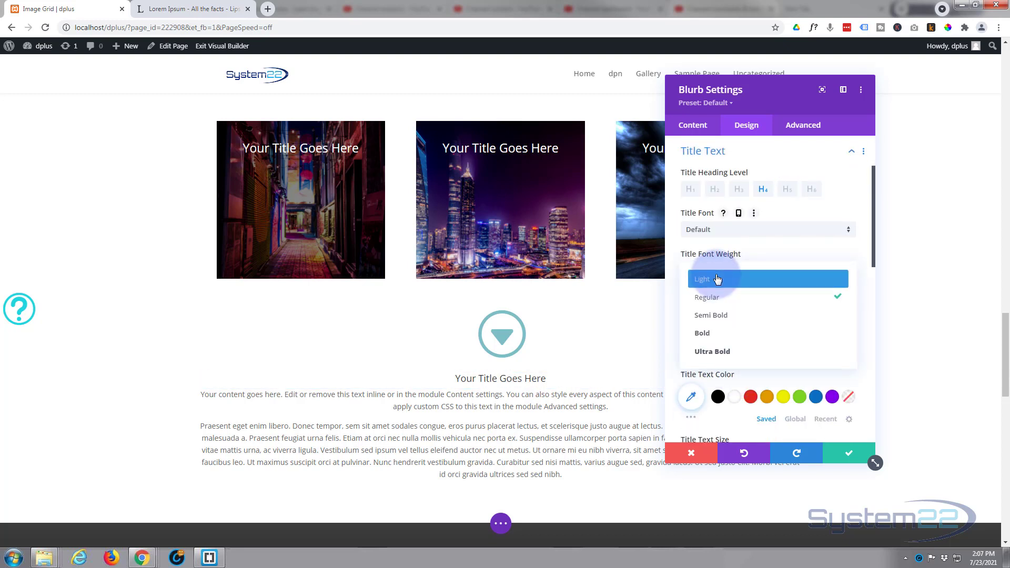
click(718, 339)
scroll(737, 389, down, 1)
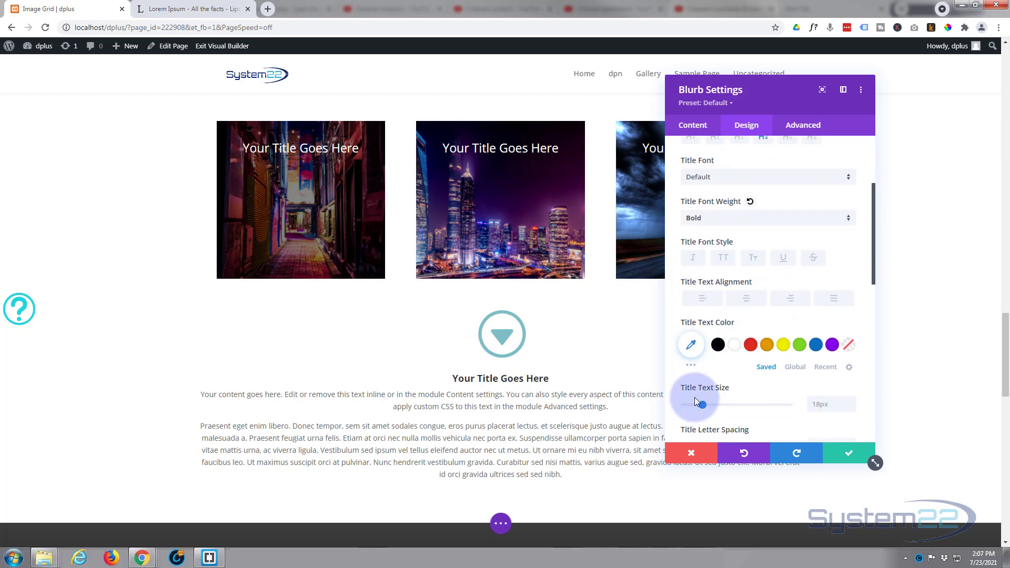
click(716, 404)
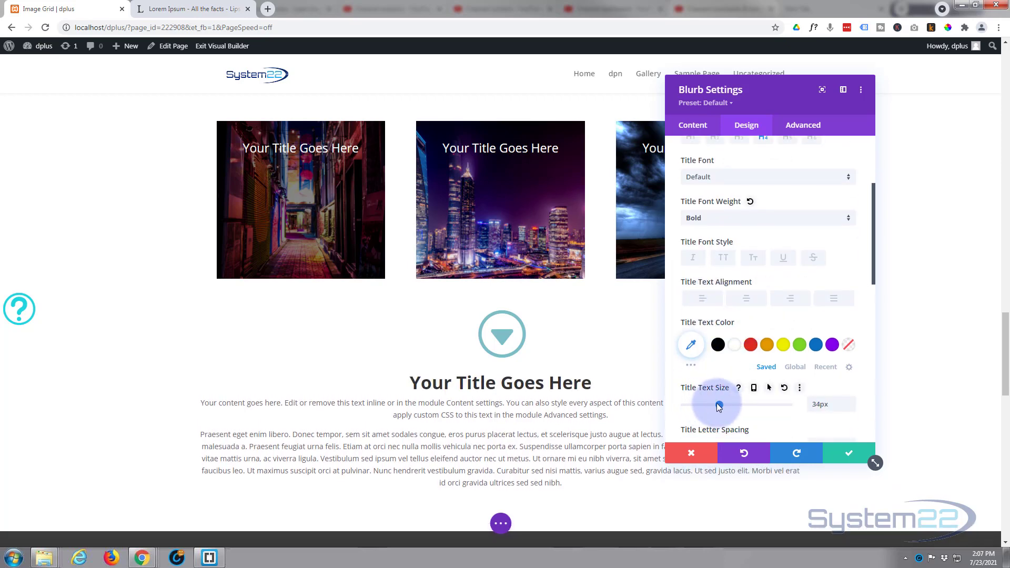
drag(719, 403, 720, 405)
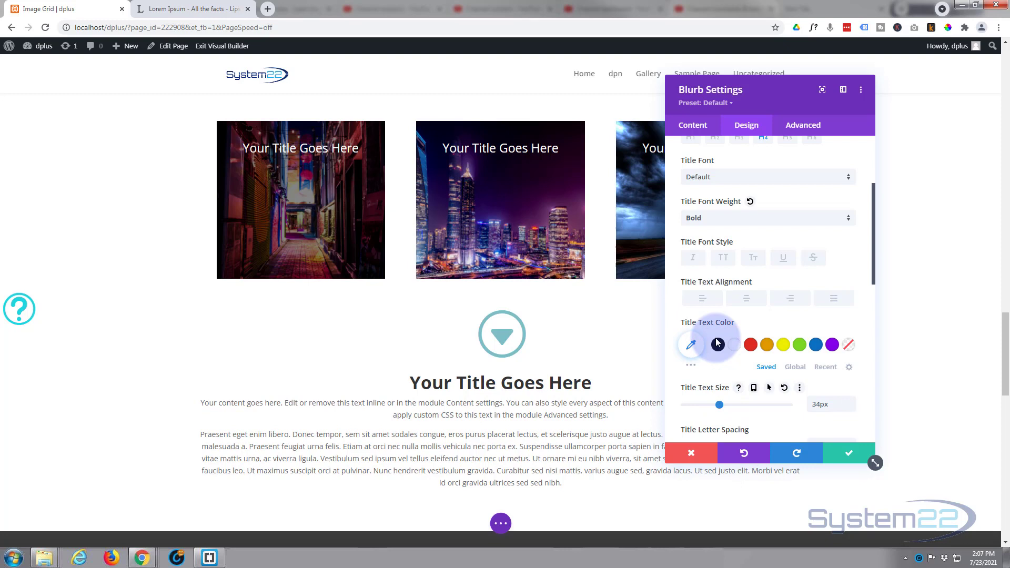
Step: Style the blurb's title in uppercase and set its line height to 2em
click(724, 257)
scroll(731, 299, down, 2)
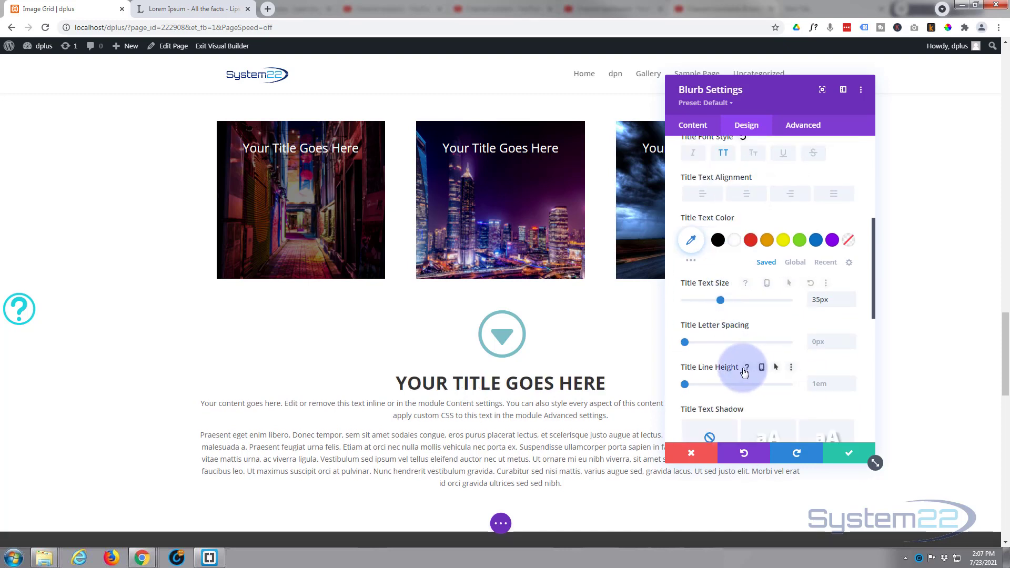
drag(684, 383, 736, 387)
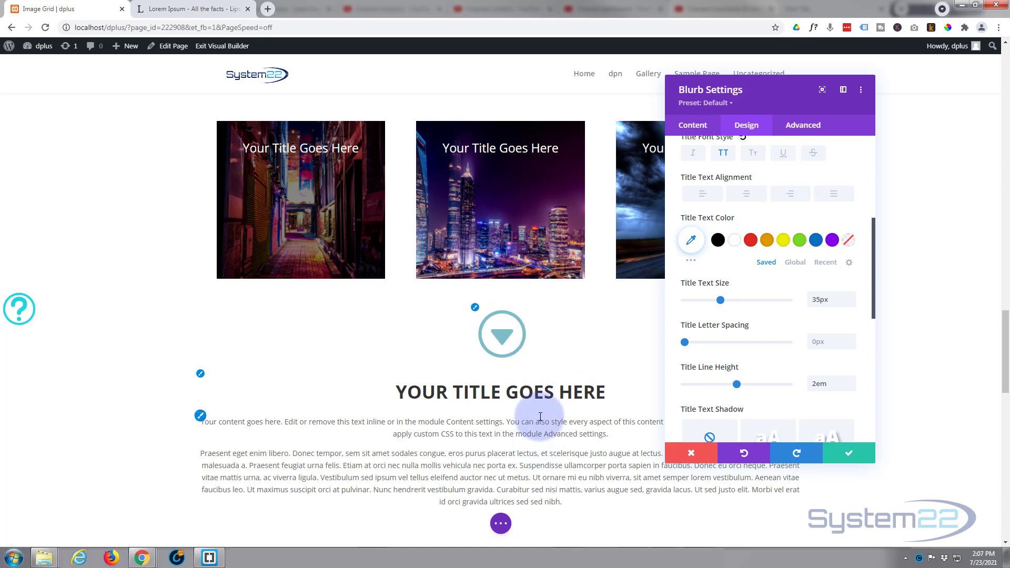
Step: Set both the horizontal and vertical overflow of the blurb to Hidden
scroll(541, 417, down, 1)
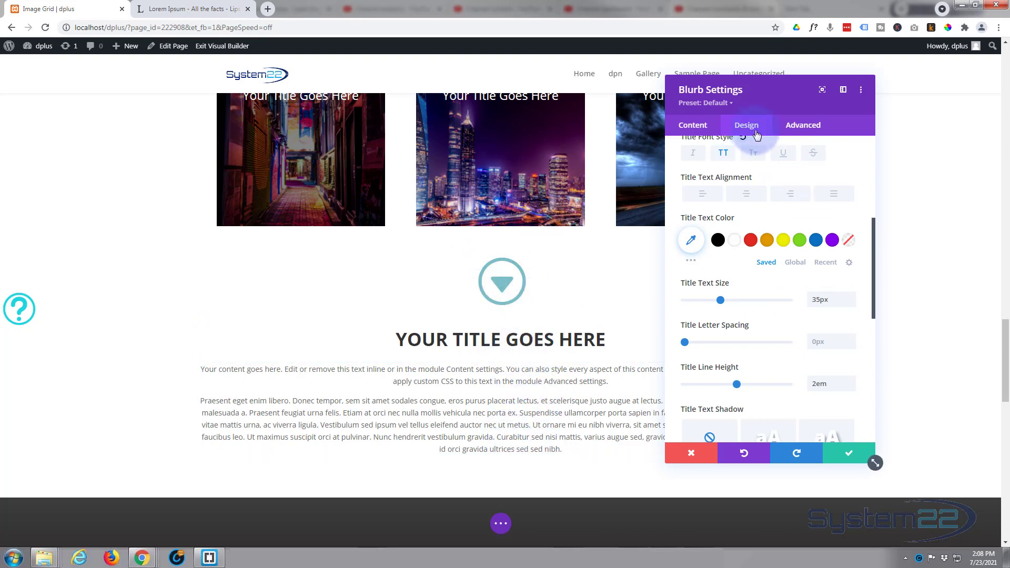
click(809, 129)
click(793, 244)
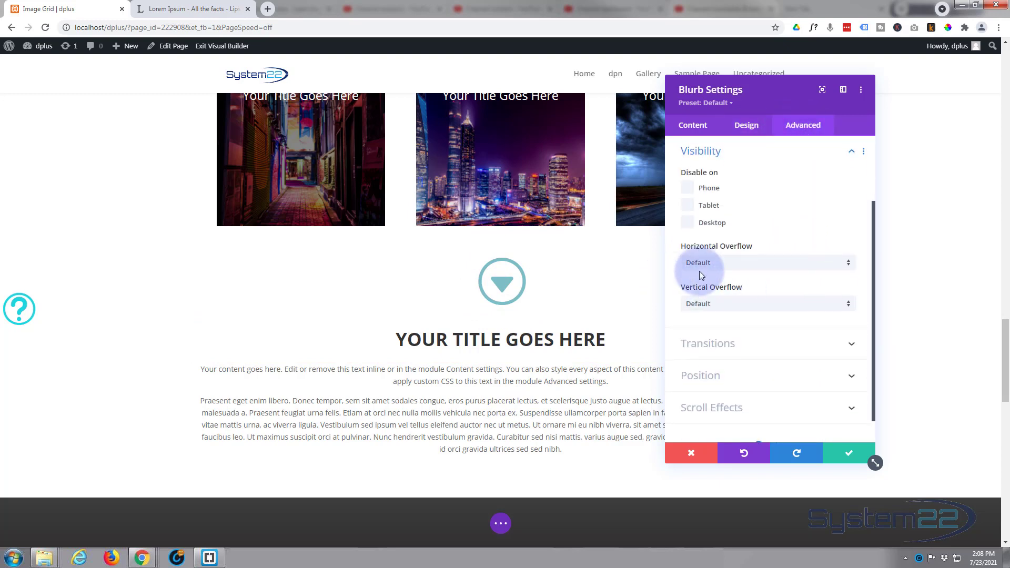
click(736, 268)
click(731, 332)
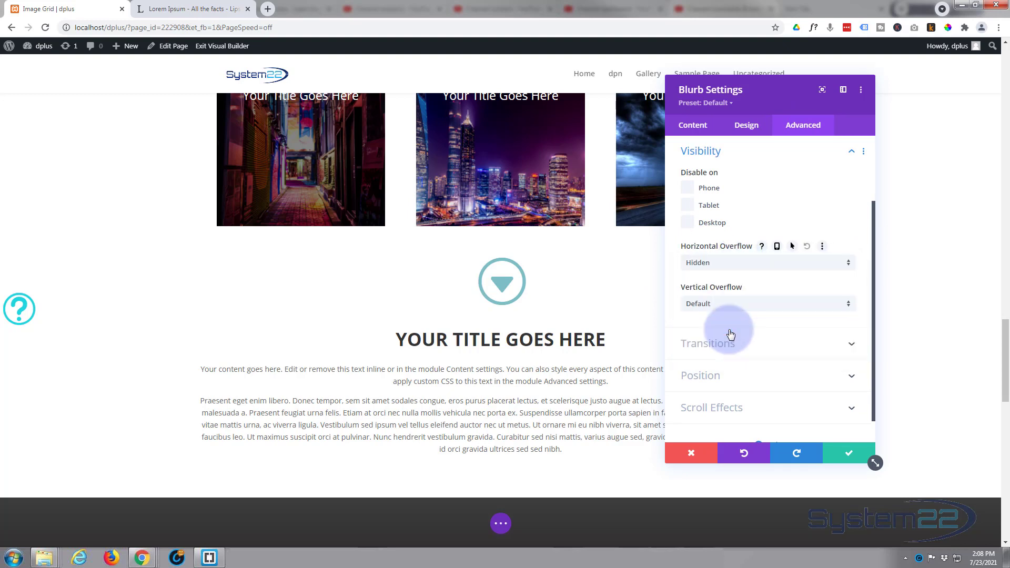
click(729, 303)
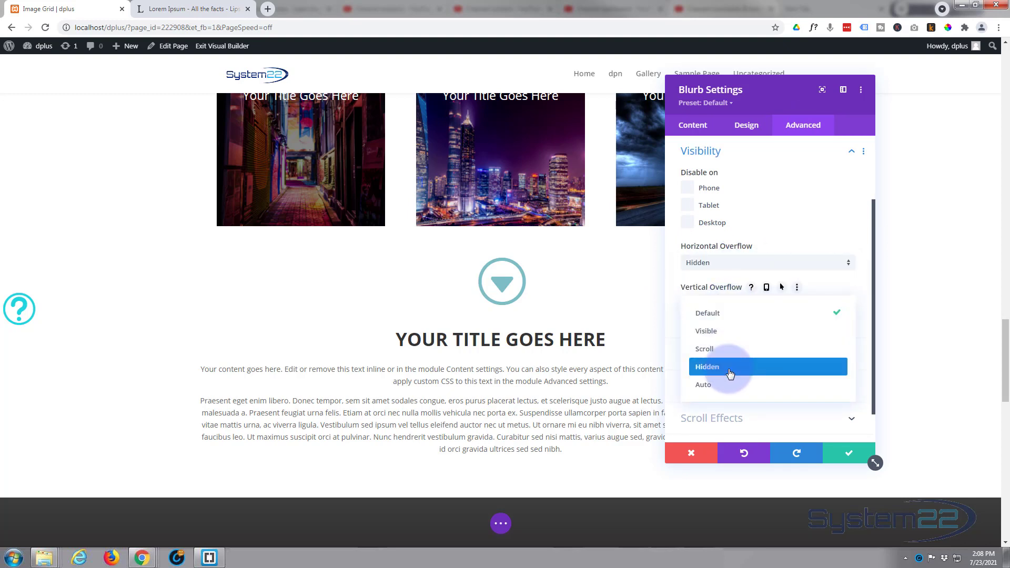
click(729, 367)
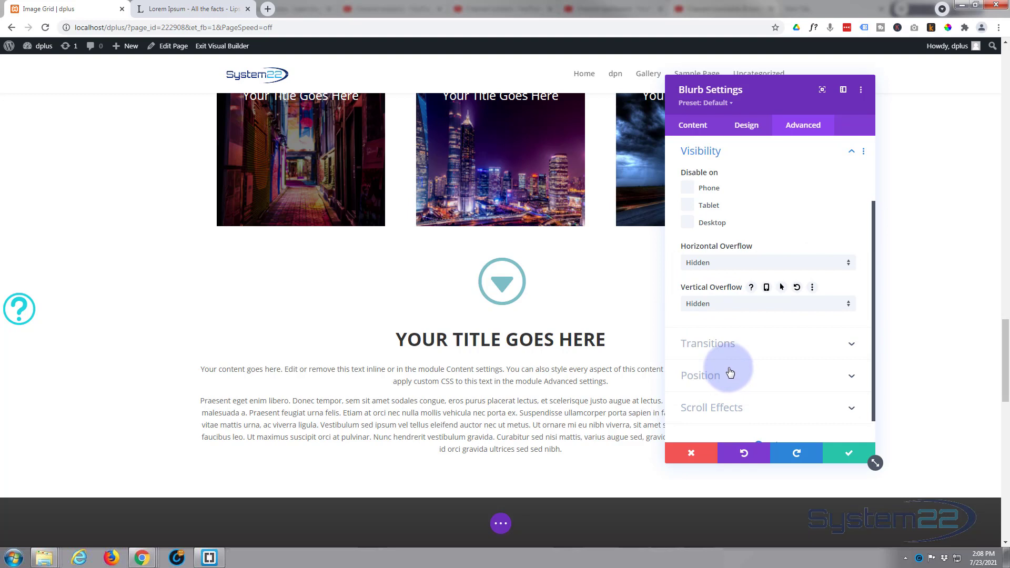
Step: Enable hover options for the blurb's height and set its desktop height to 100px
click(748, 127)
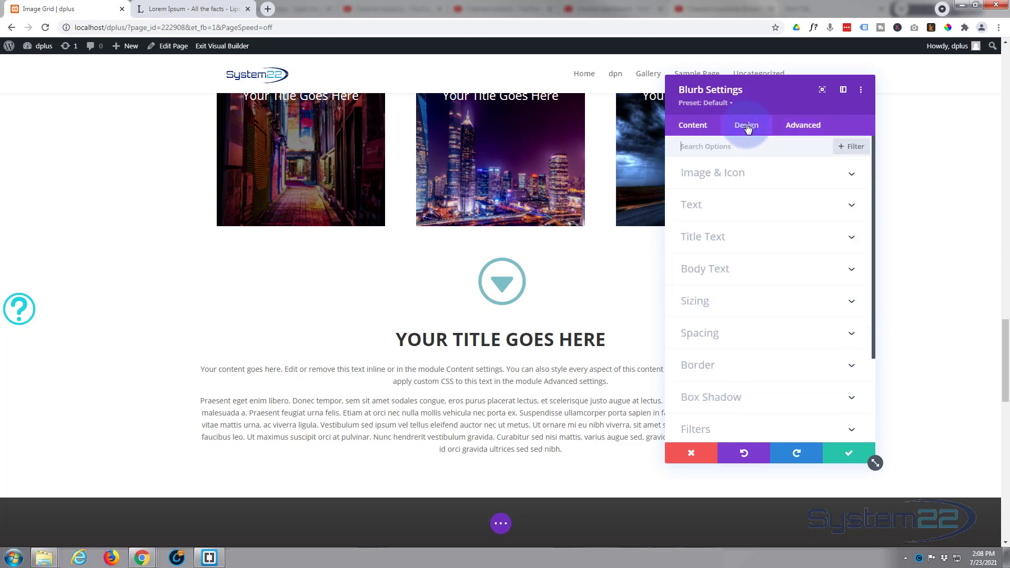
click(767, 303)
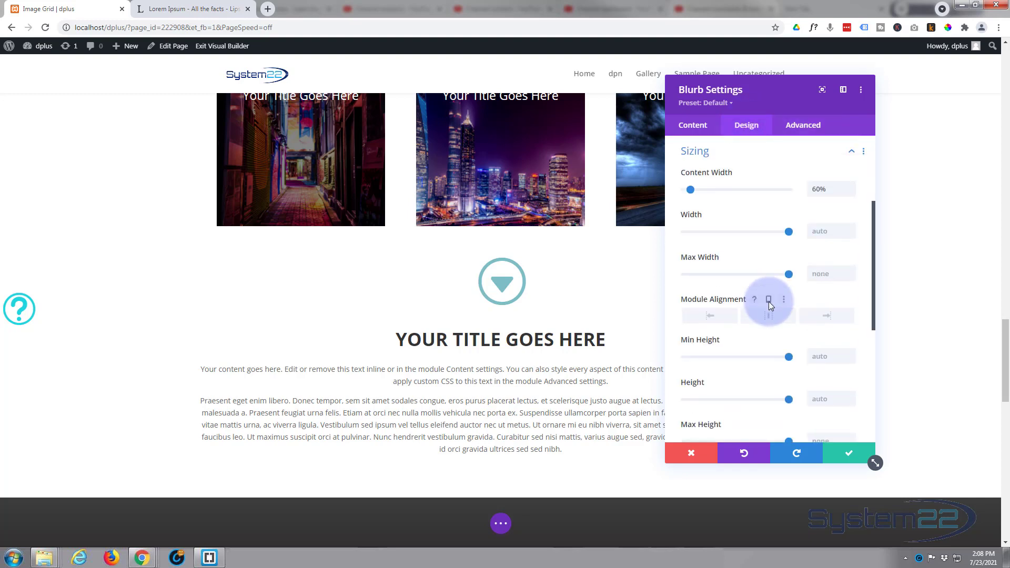
scroll(762, 285, down, 1)
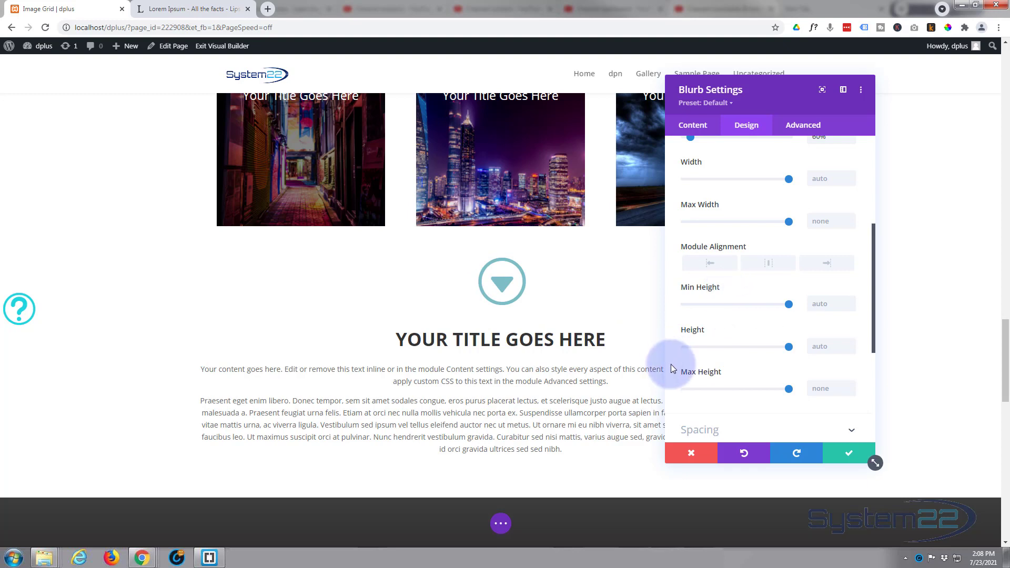
mouse_move(700, 329)
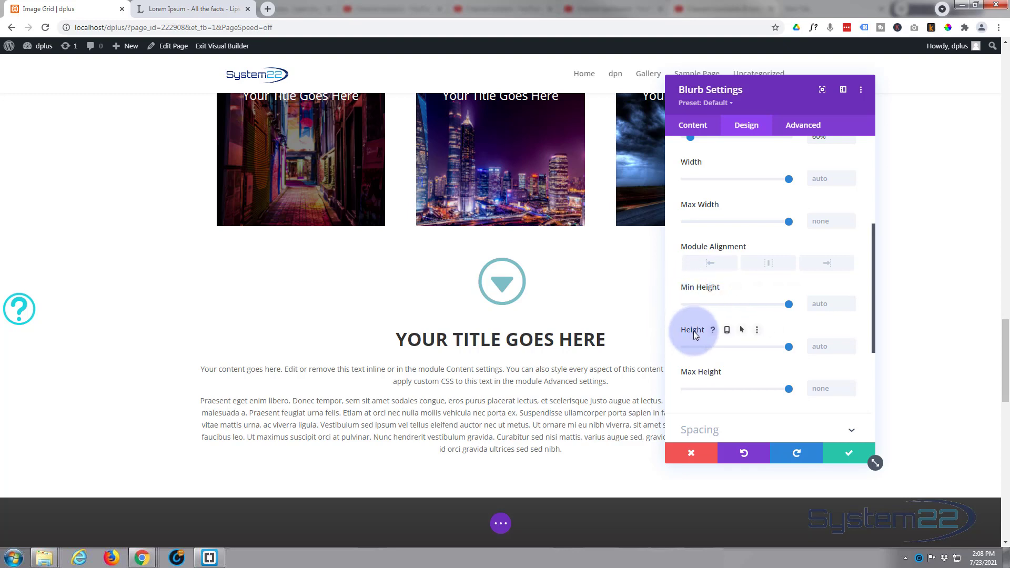
click(745, 333)
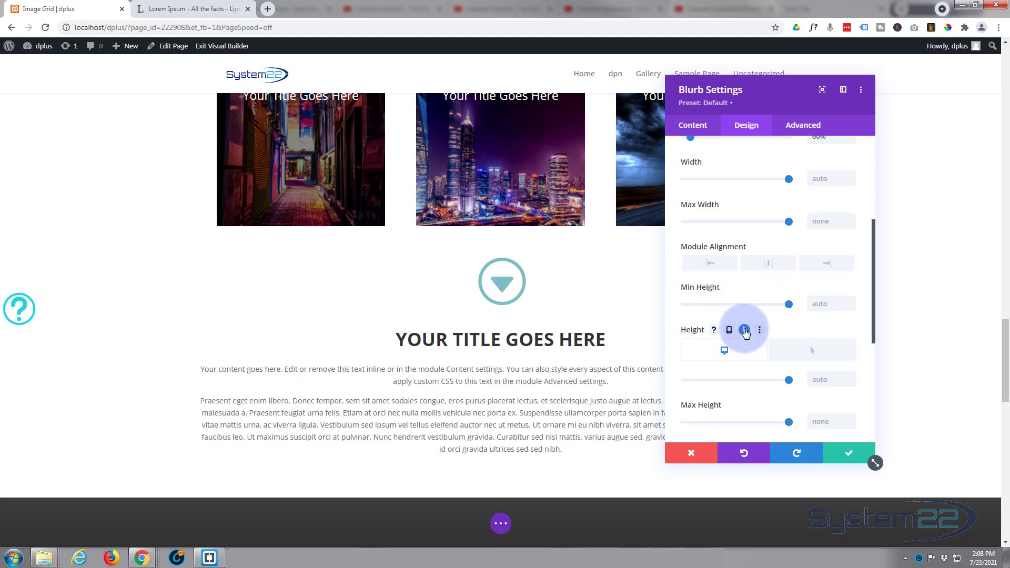
click(809, 357)
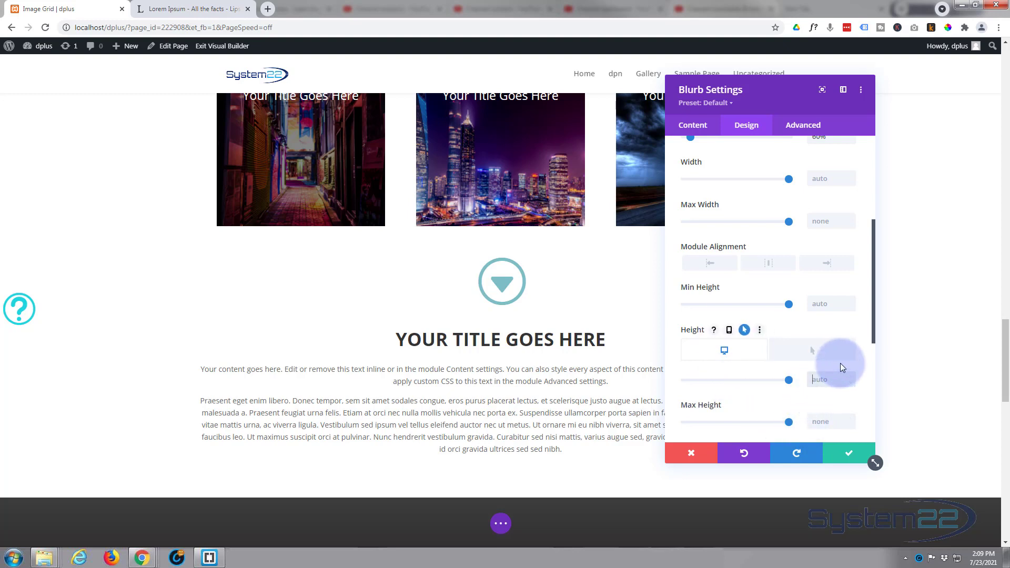
text(pxpx)
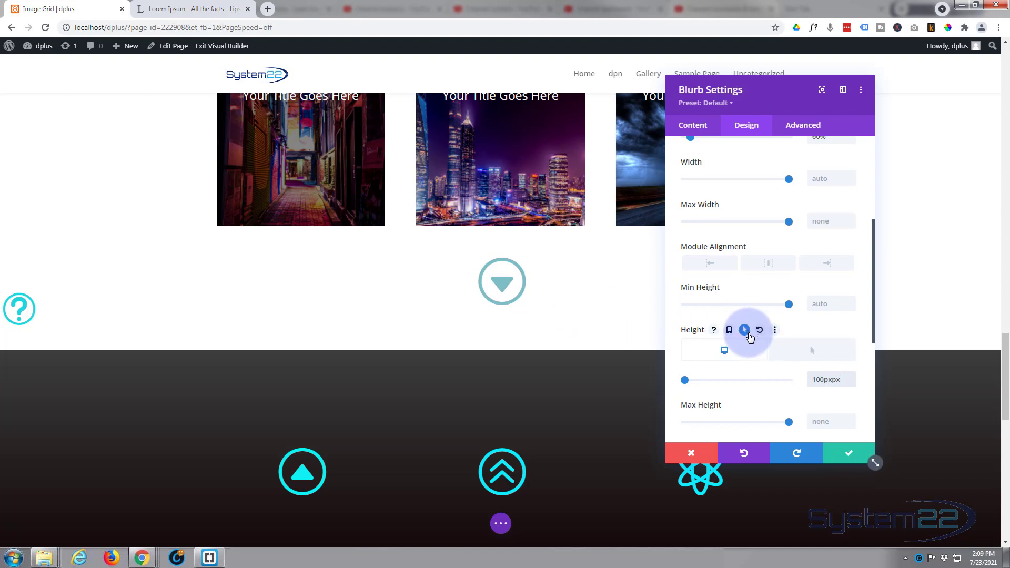
Step: Set the blurb's hover height to auto and compare the desktop and hover states
click(813, 350)
click(807, 379)
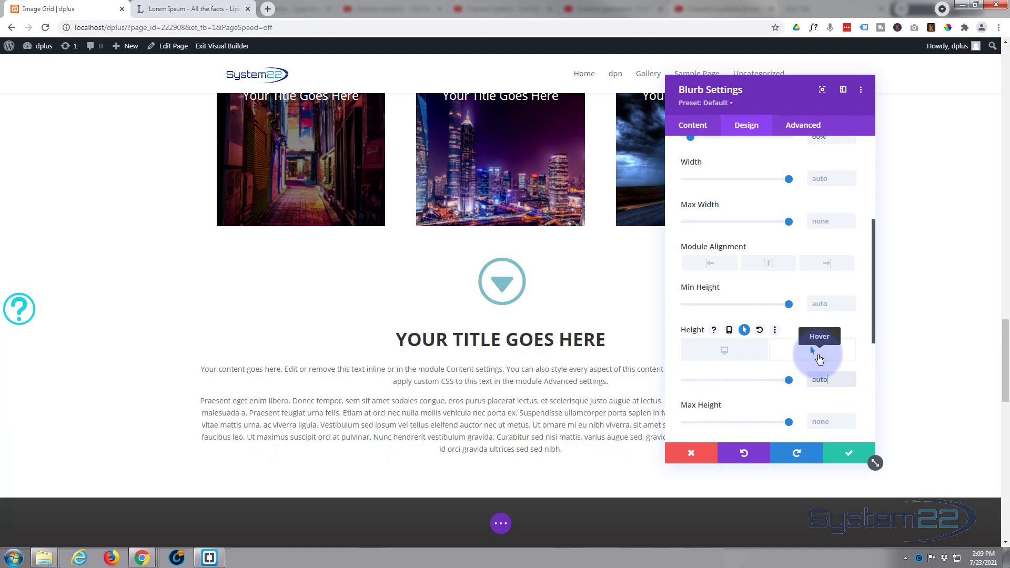
click(736, 358)
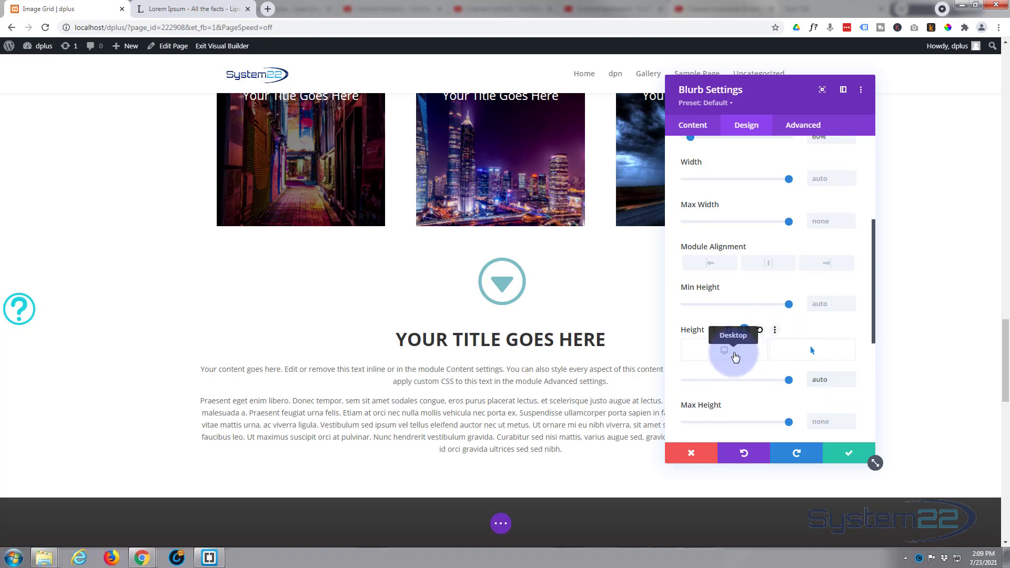
click(802, 358)
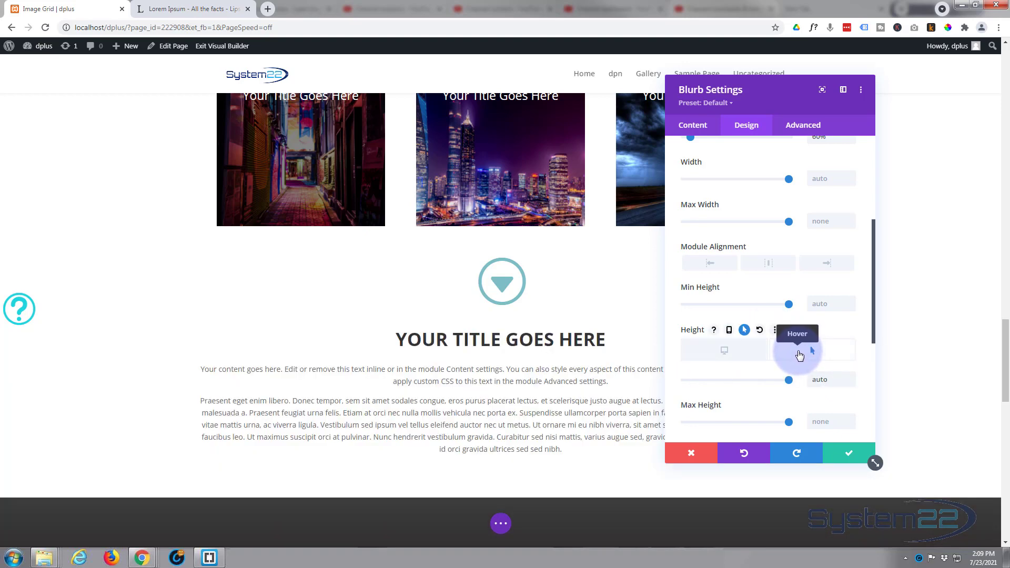
click(746, 354)
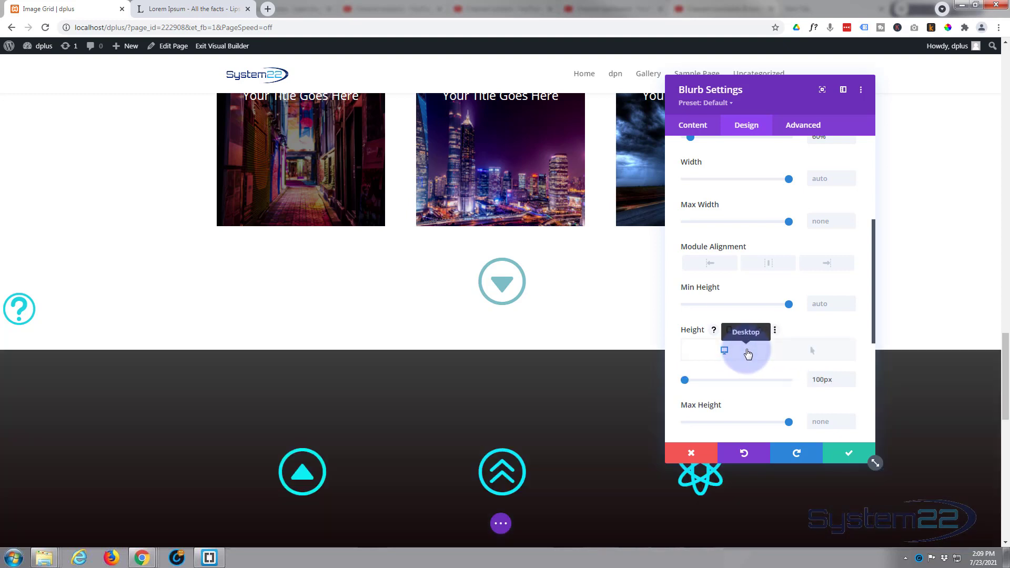
click(808, 352)
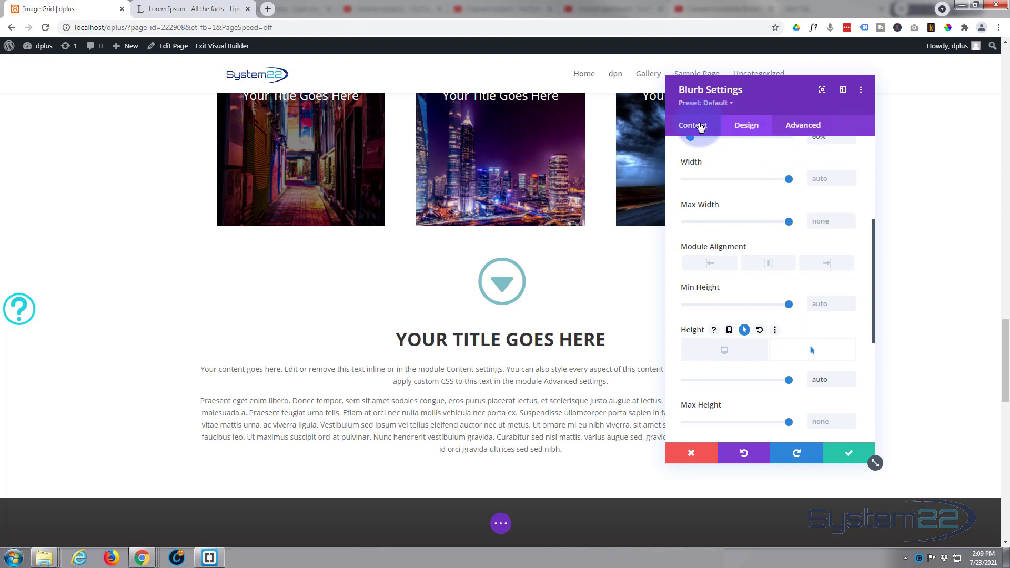
Step: Enable hover options for the blurb's background colour, using white for desktop and blue #0c71c3 for hover
click(693, 125)
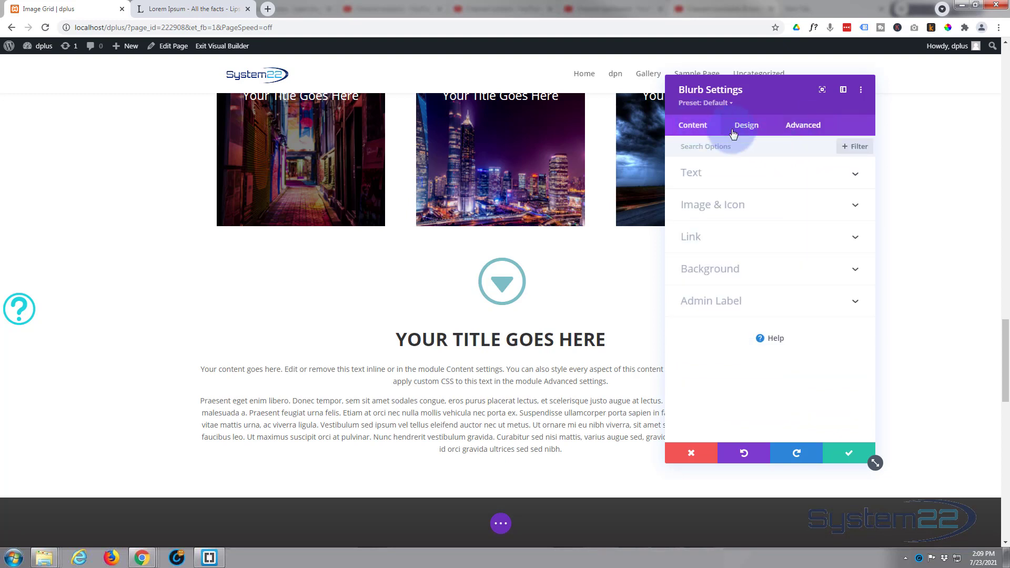
click(771, 270)
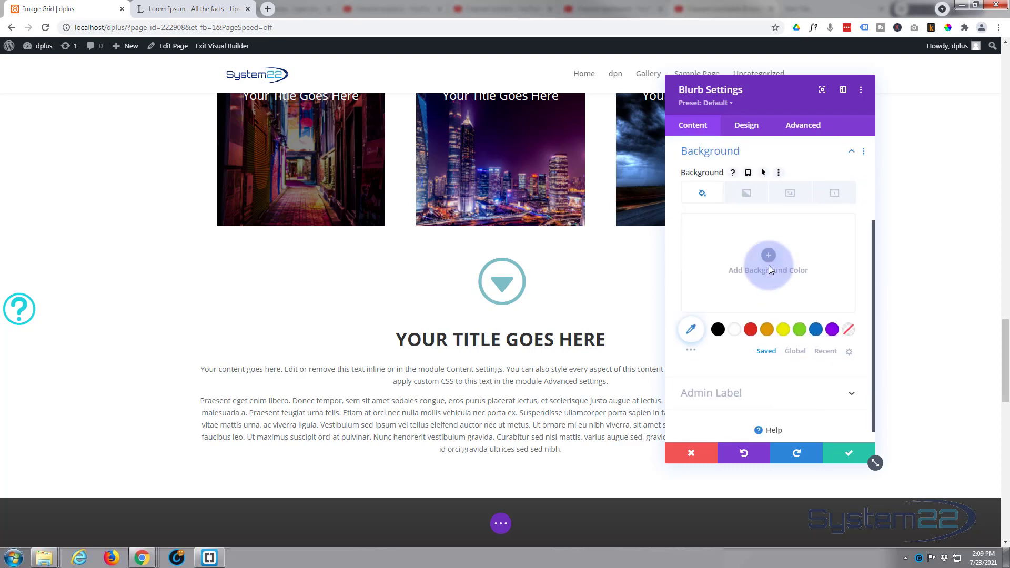
click(693, 183)
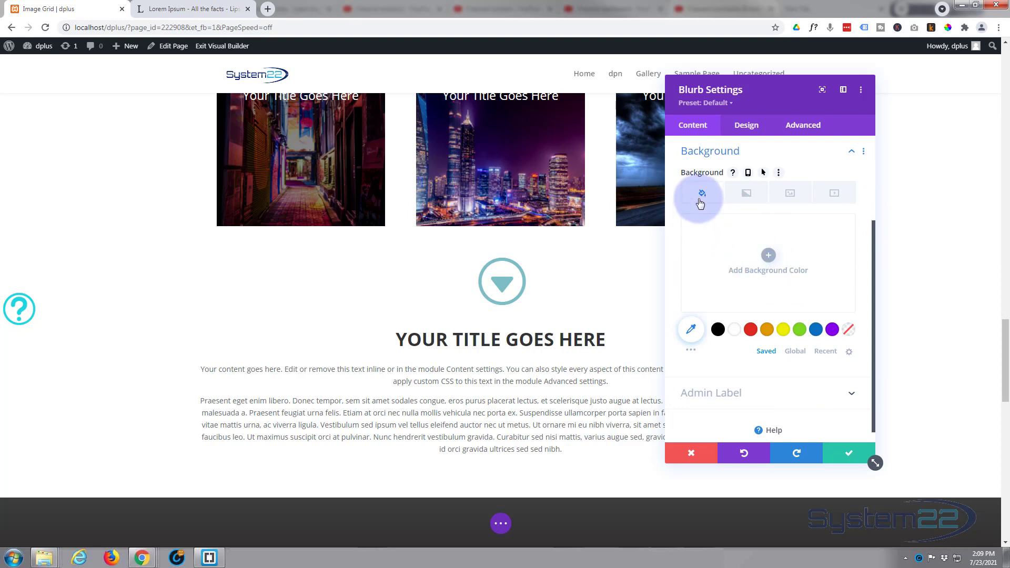
click(764, 173)
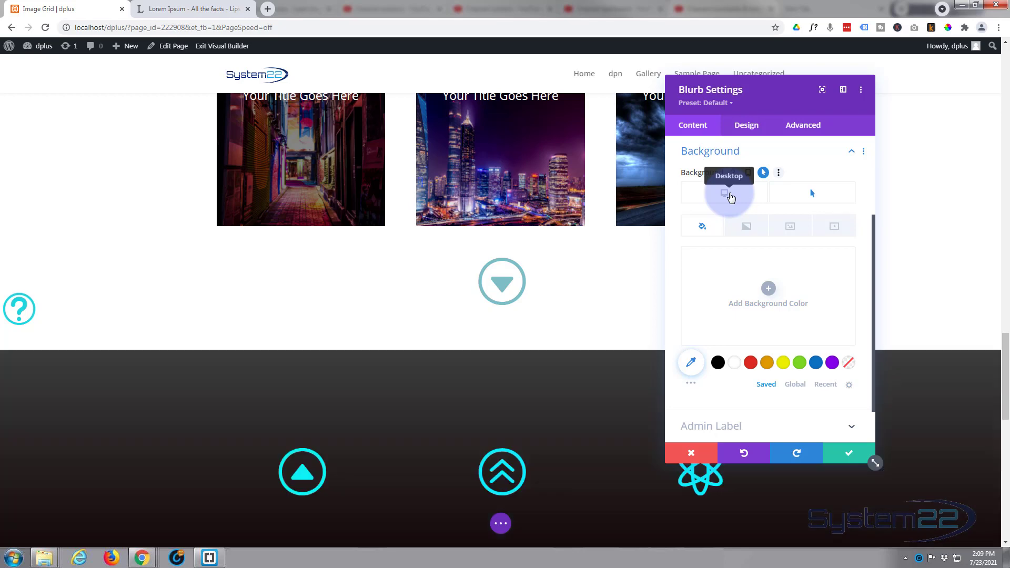
click(712, 225)
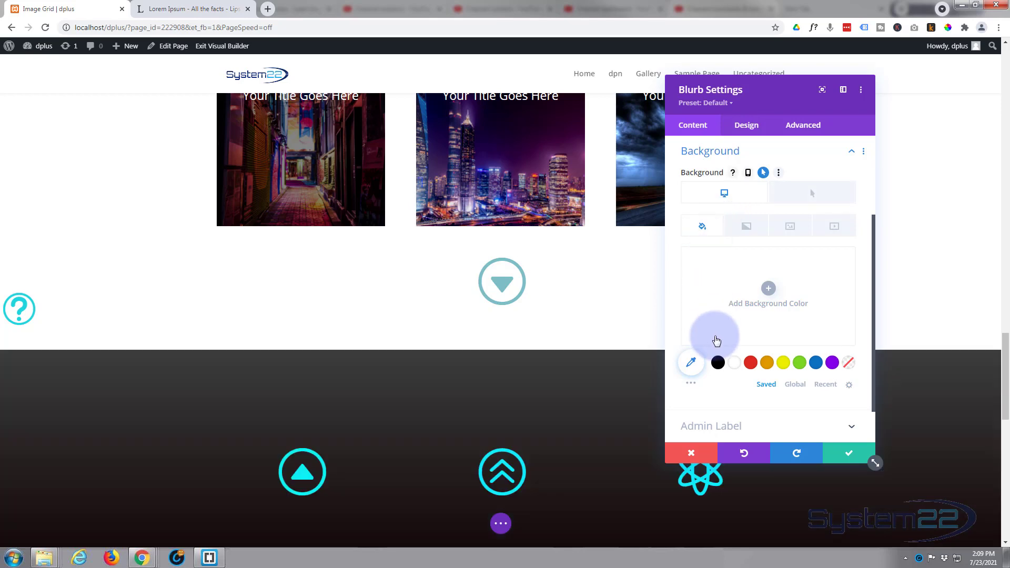
click(735, 363)
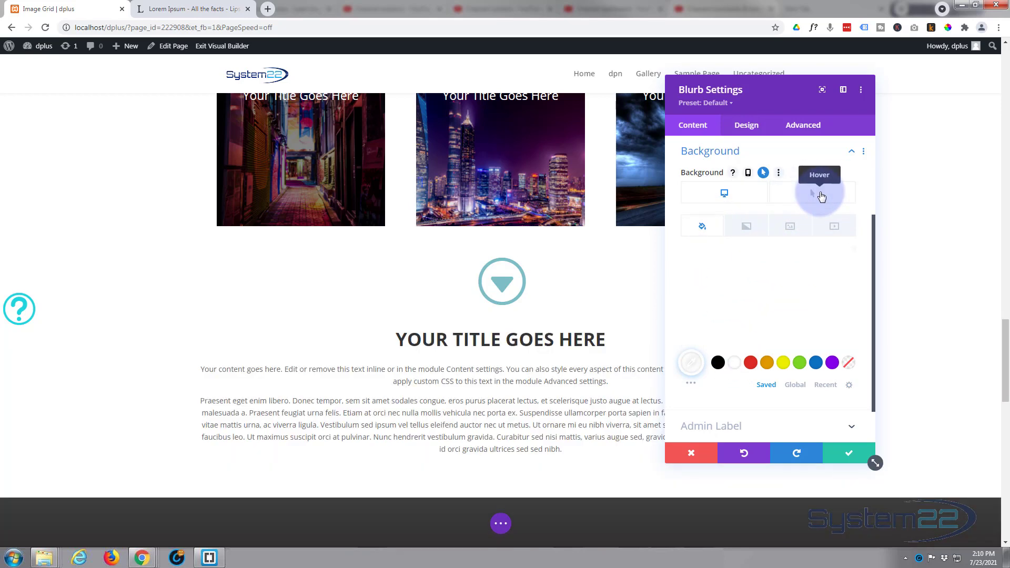
click(821, 195)
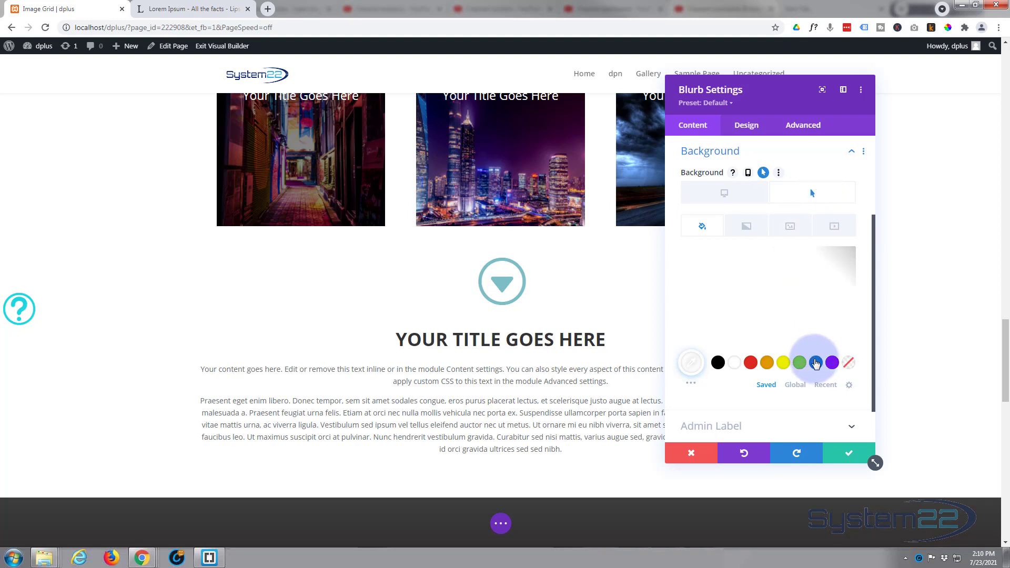
click(816, 363)
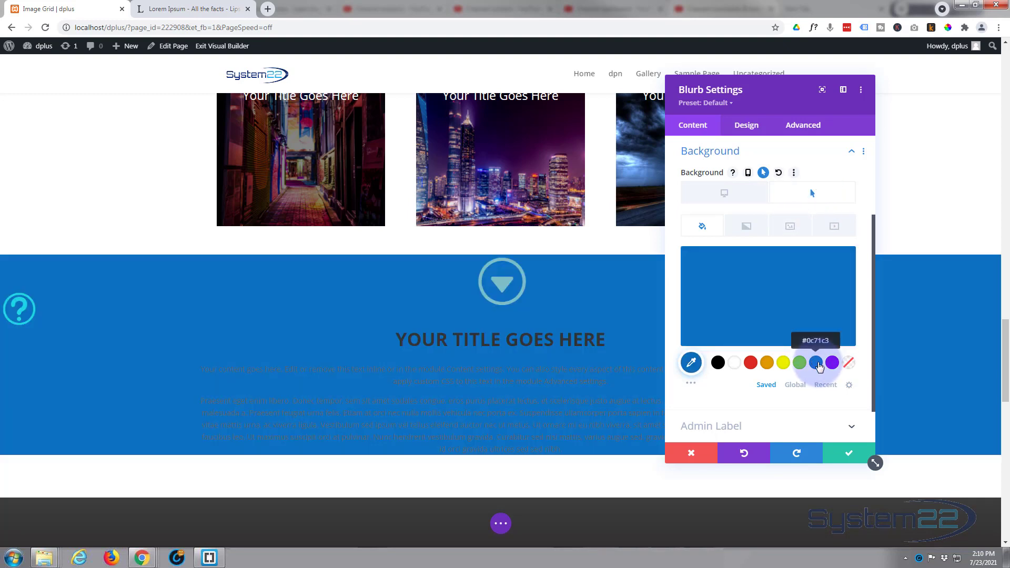
Step: Add the city skyline image u8.jpg from the media library as the blurb's hover background image
click(796, 230)
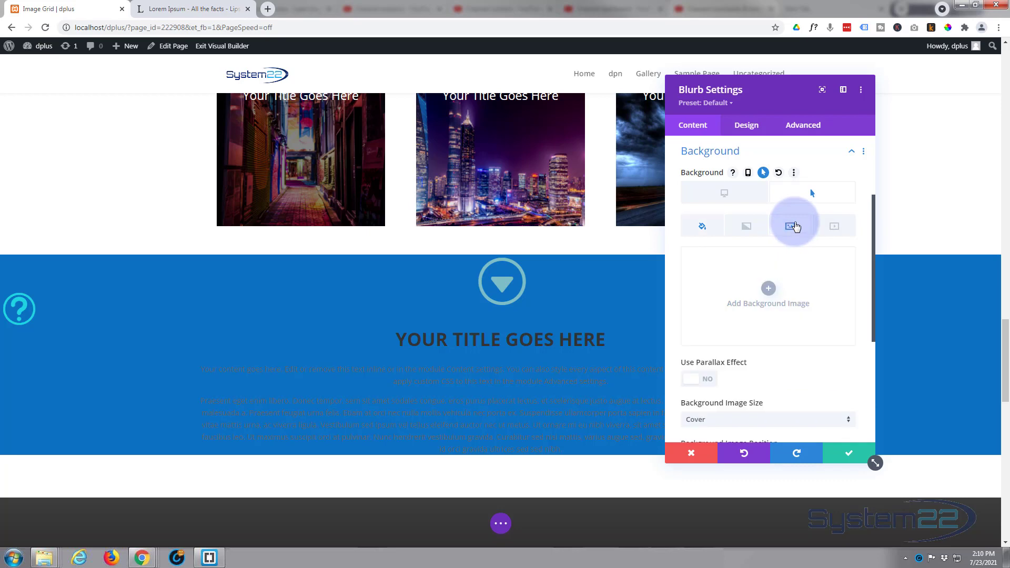
click(768, 290)
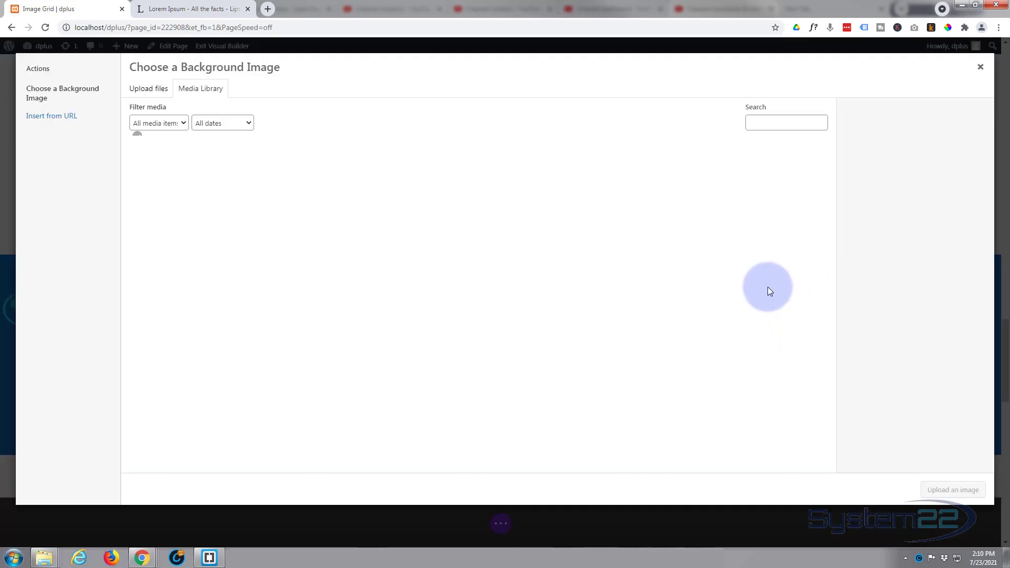
click(579, 263)
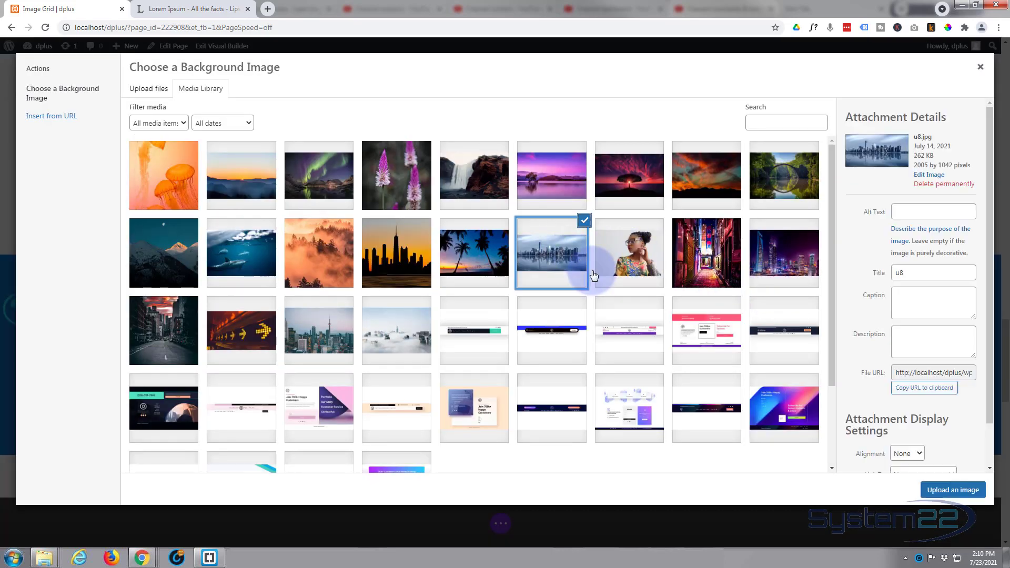
click(932, 489)
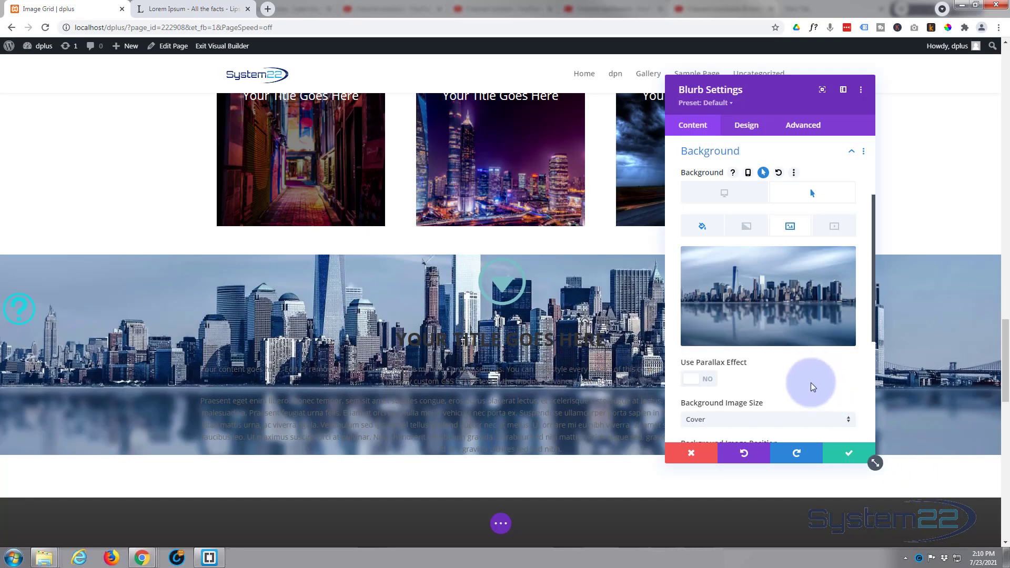
Step: Set the blend mode of the blurb's hover background image to Multiply
scroll(790, 362, down, 3)
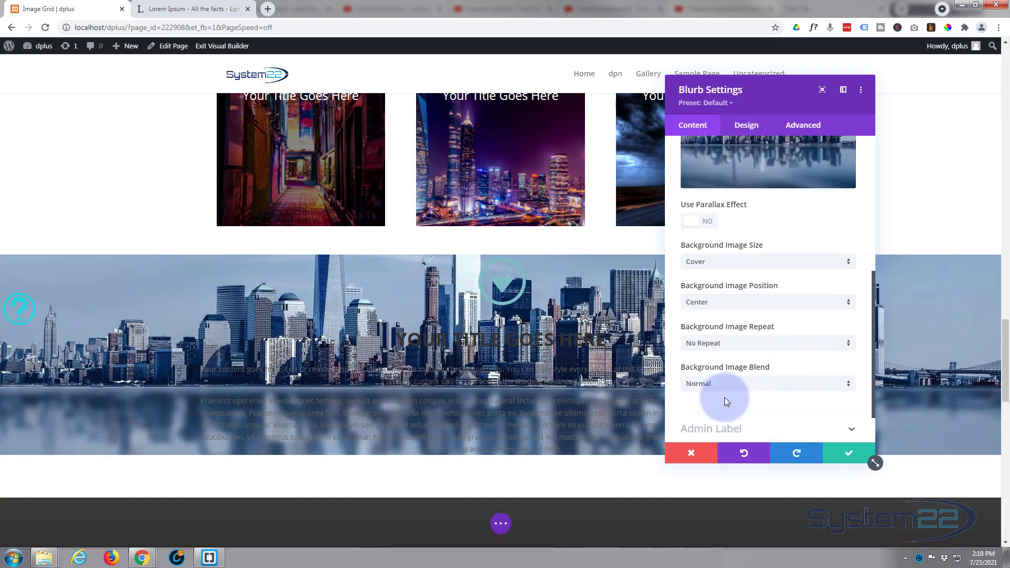
click(766, 389)
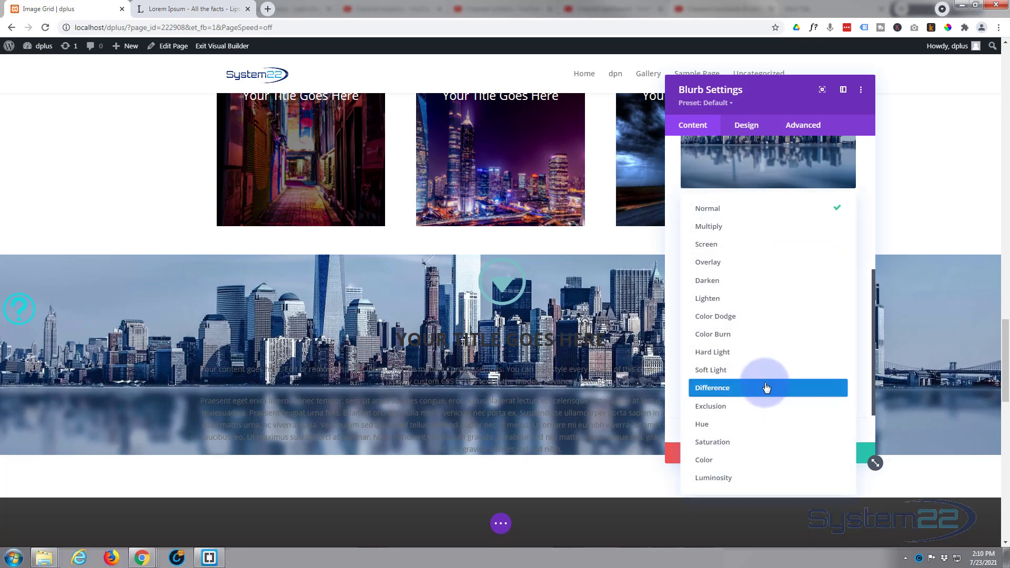
click(733, 232)
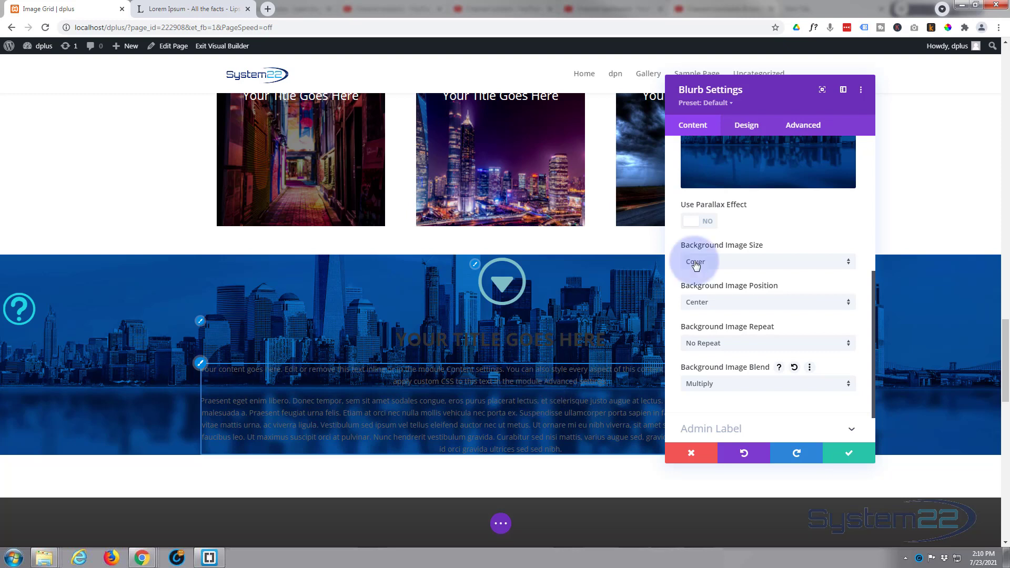
scroll(768, 247, up, 3)
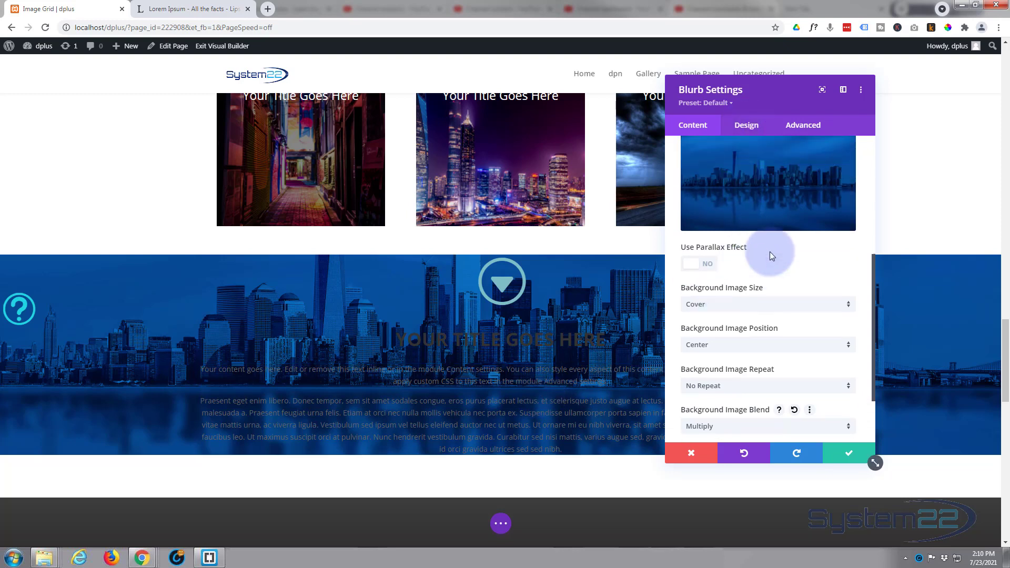
Step: Enable hover options for the blurb's padding and set linked top and bottom hover padding of 50px
click(754, 128)
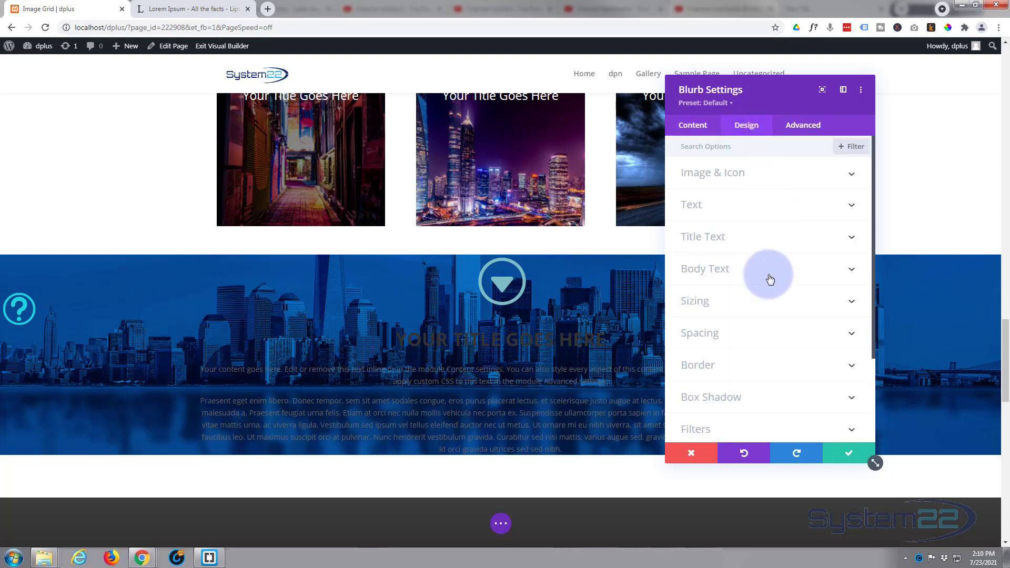
click(761, 337)
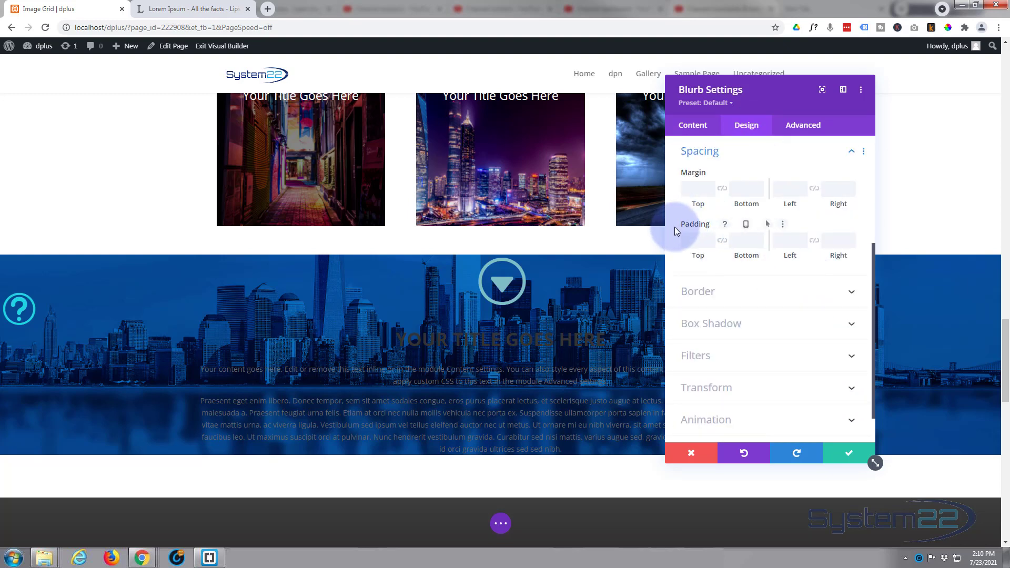
click(751, 226)
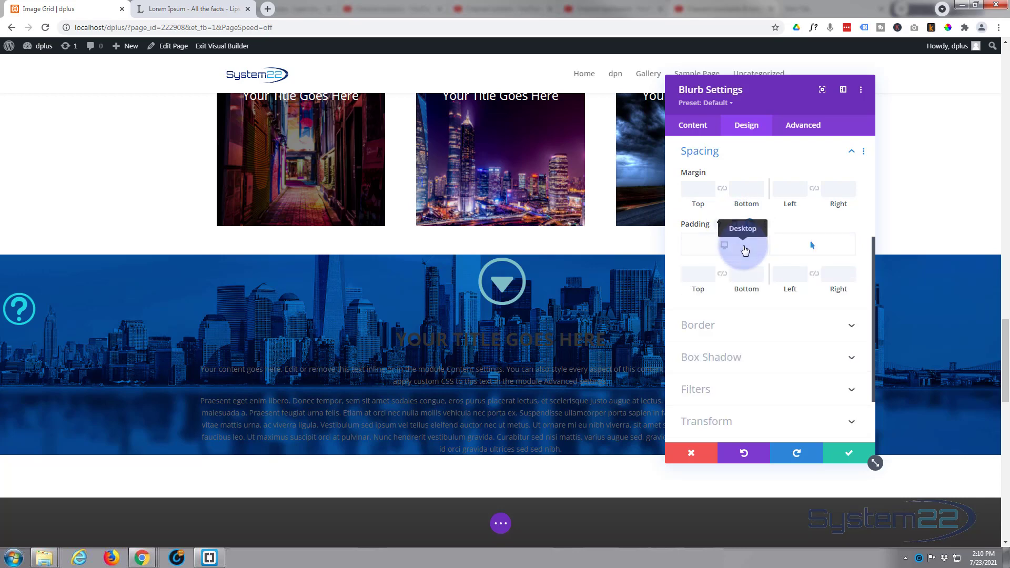
click(741, 252)
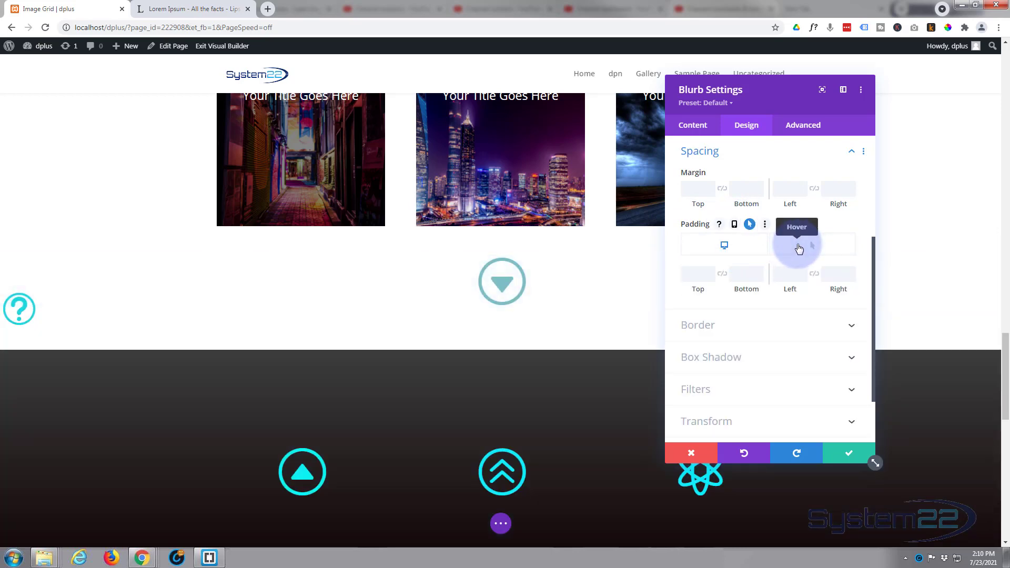
click(799, 249)
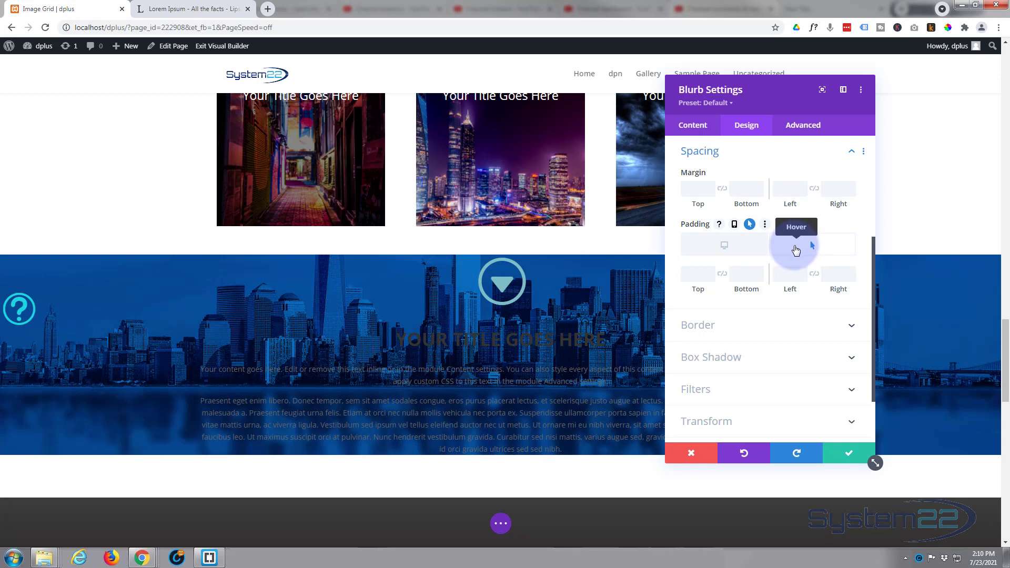
click(699, 274)
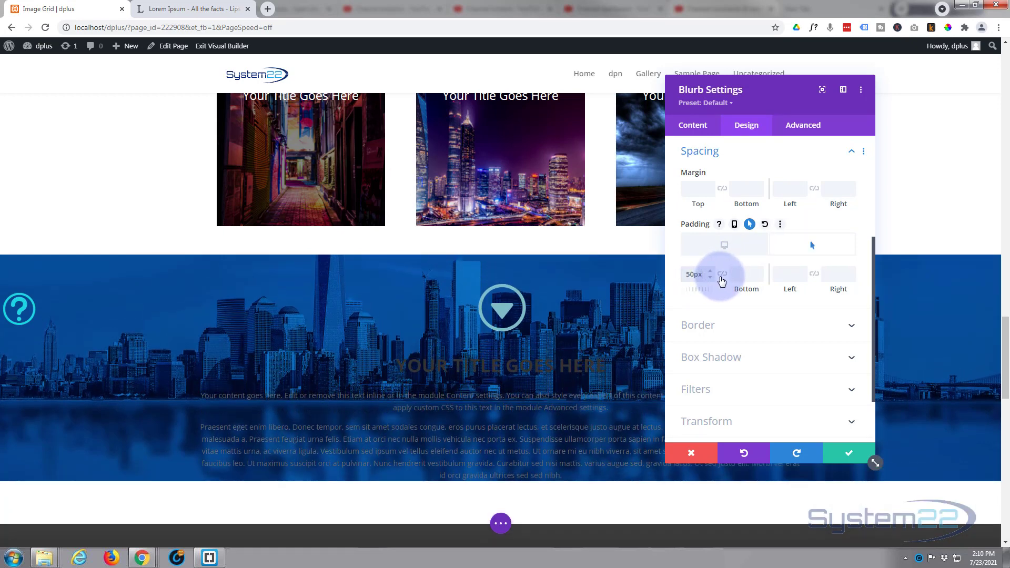
click(722, 274)
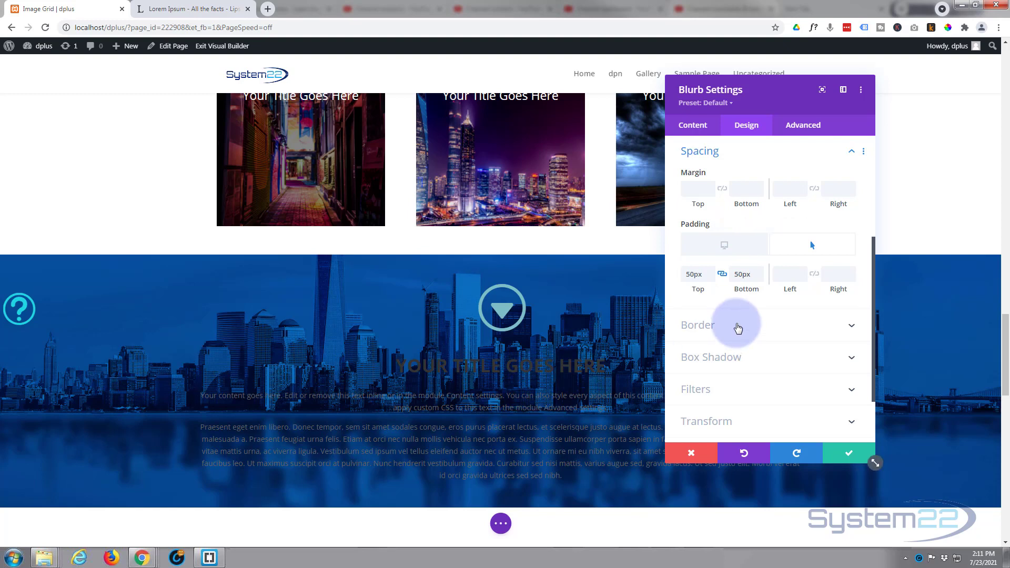
Step: Change both the body text colour and the title text colour of the blurb to white
click(744, 157)
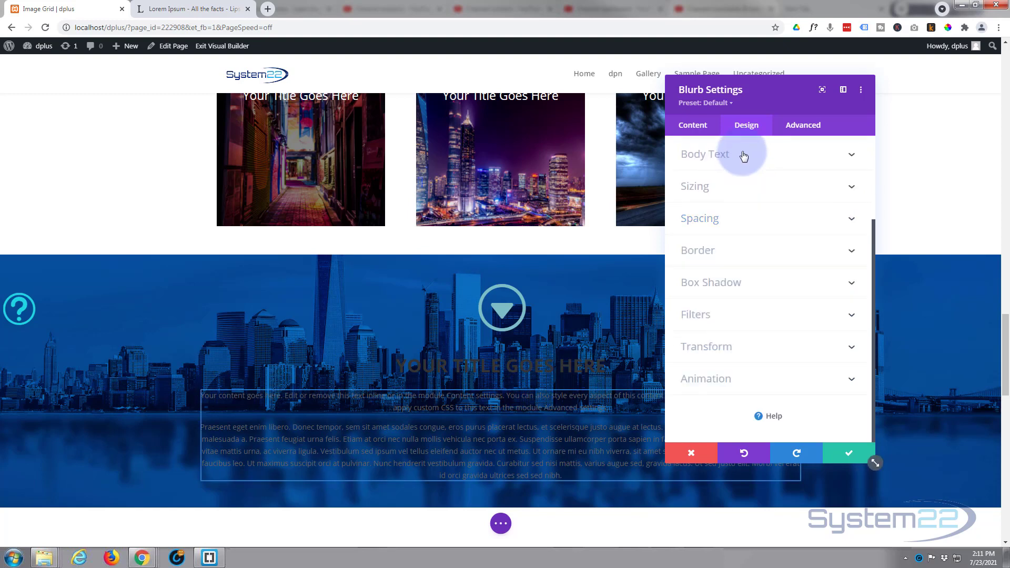
click(746, 155)
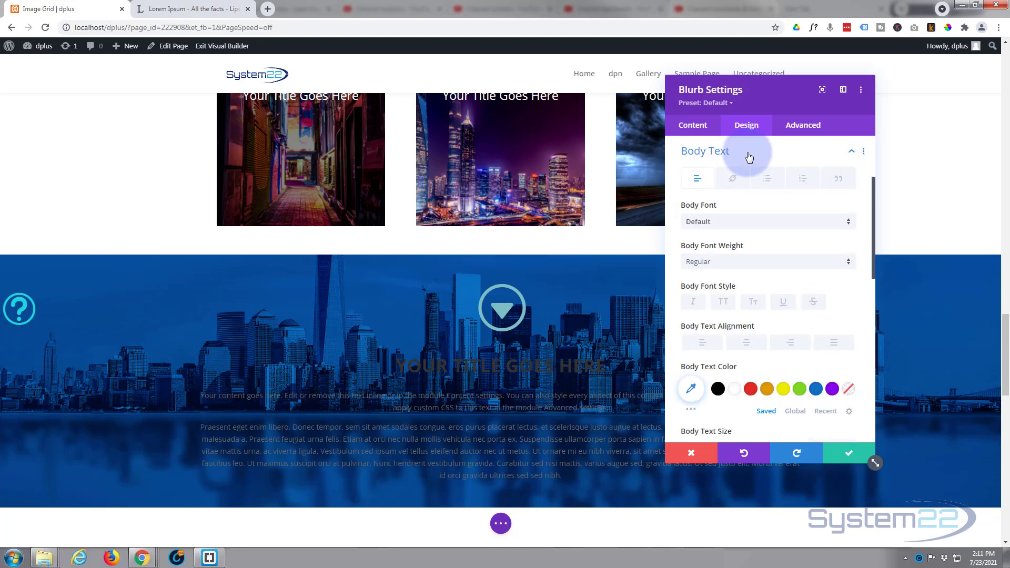
click(738, 396)
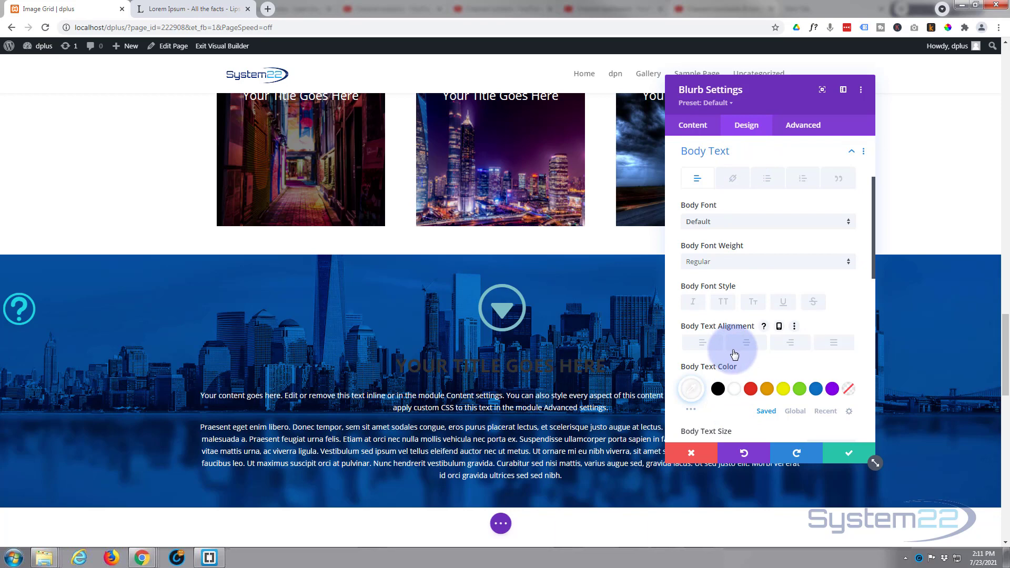
scroll(734, 350, up, 3)
click(755, 219)
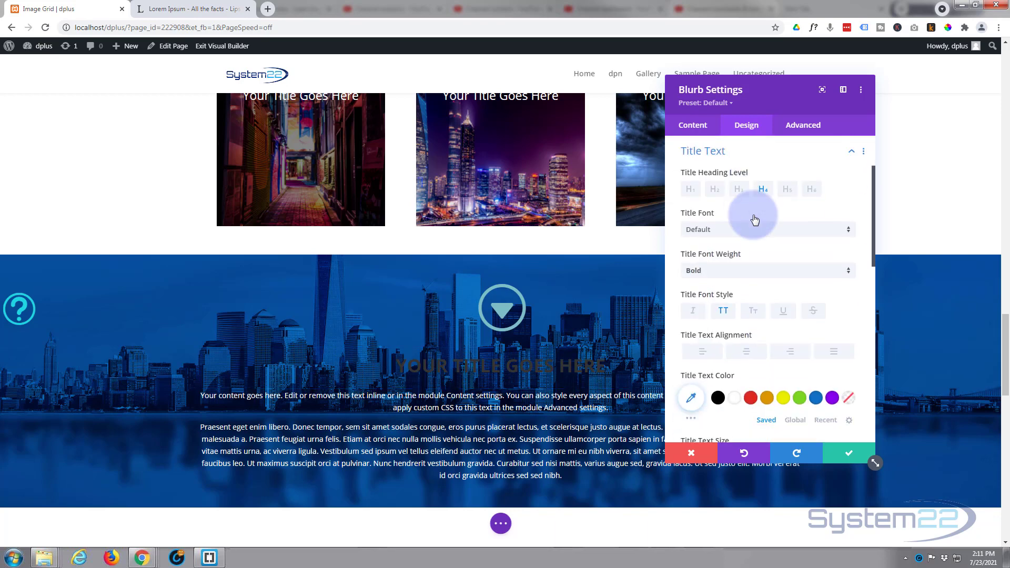
click(735, 400)
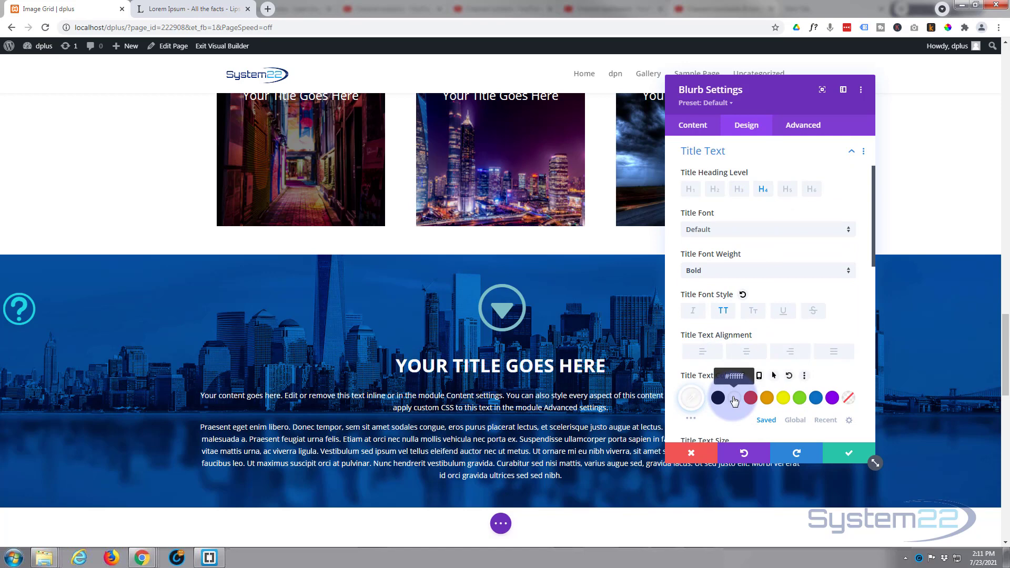
Step: Change the colour of the blurb's arrow icon to white
scroll(733, 386, up, 2)
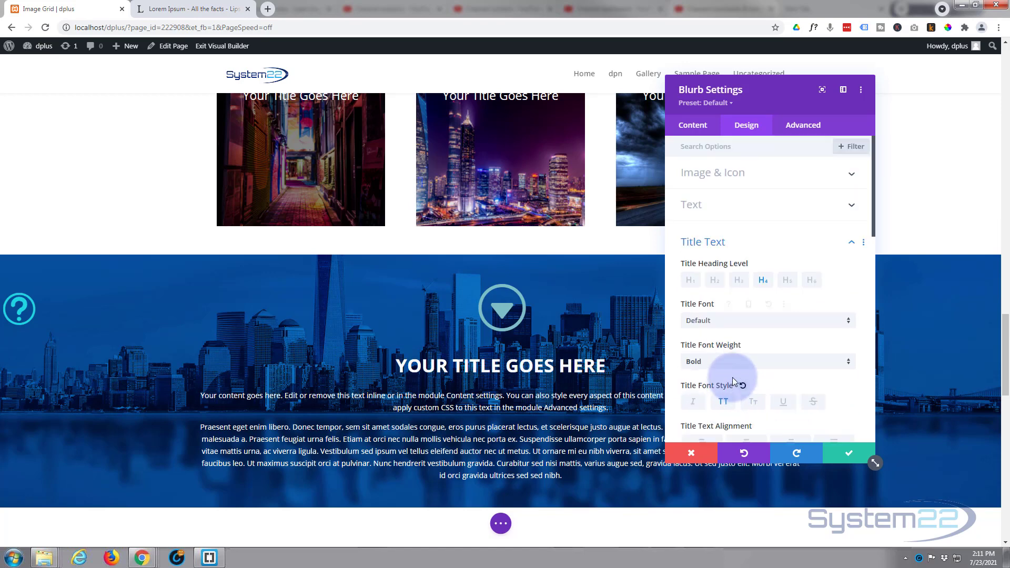
click(761, 177)
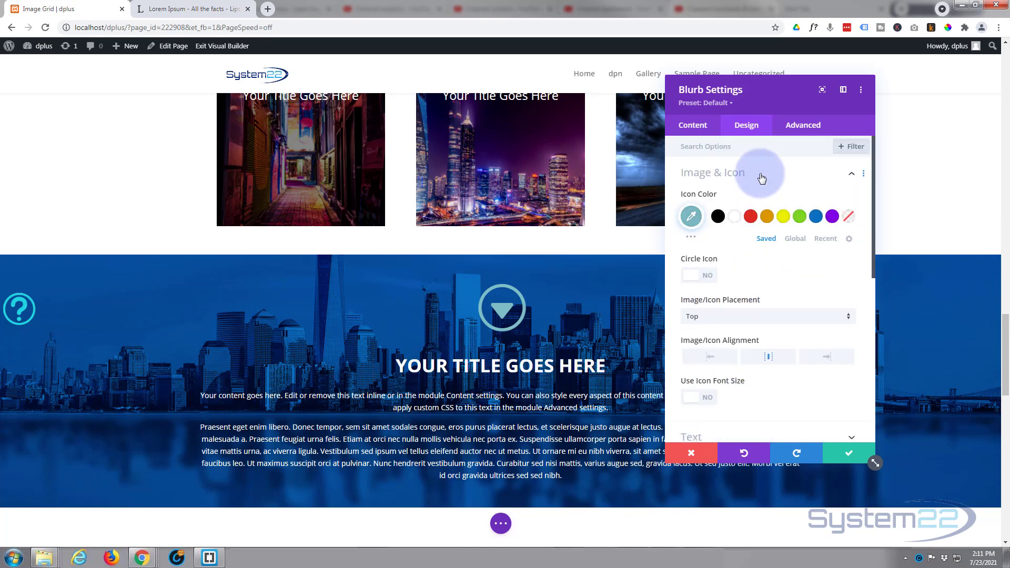
click(735, 217)
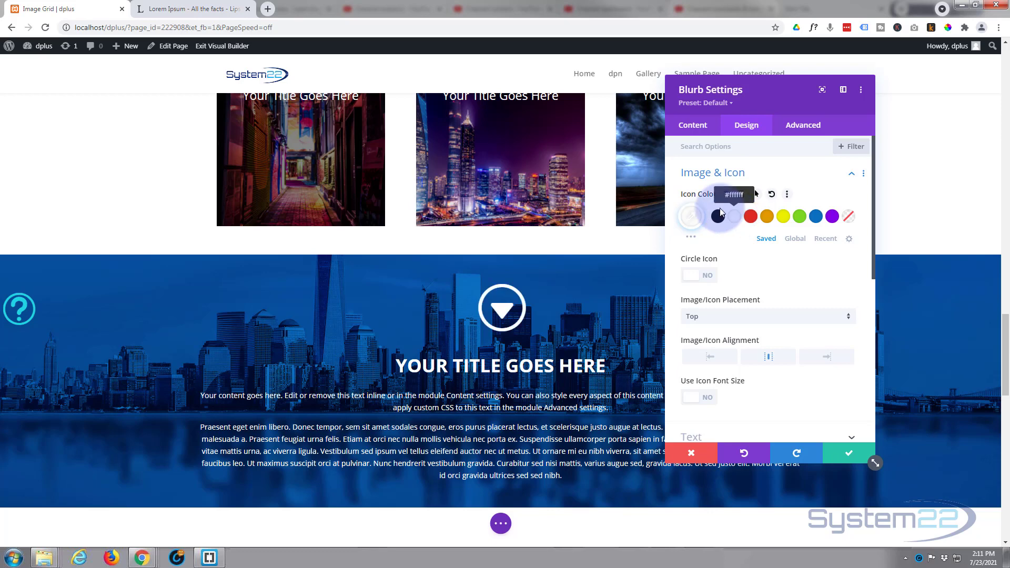
Step: Add a new line reading "Learn More »" at the end of the blurb's body text
click(691, 135)
click(798, 328)
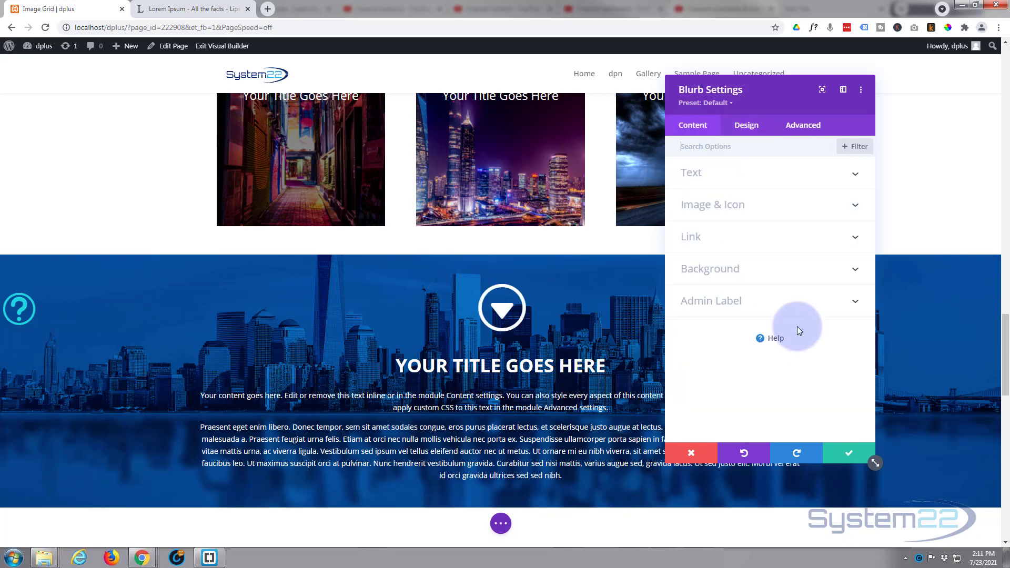
click(745, 179)
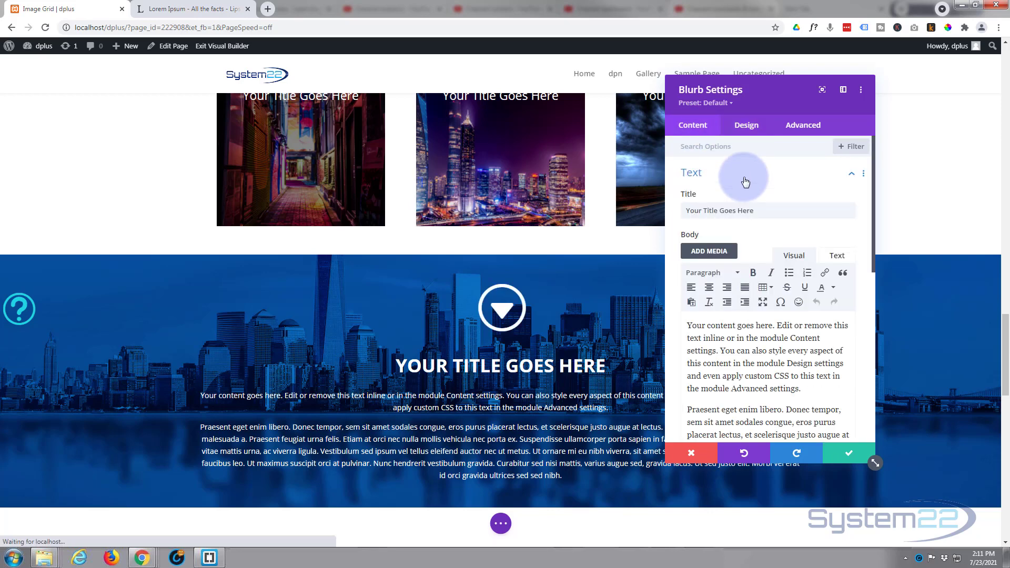
scroll(808, 390, down, 1)
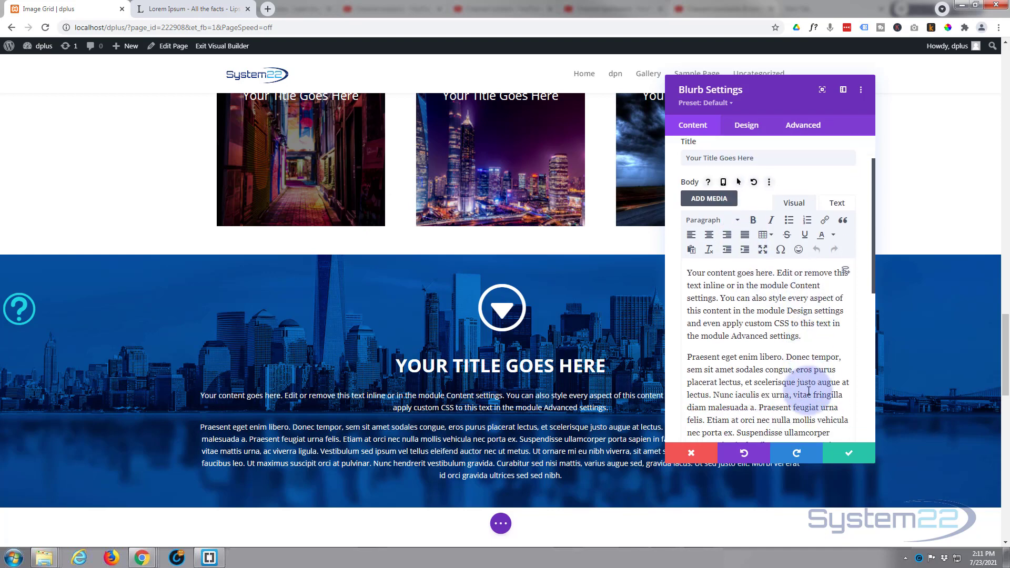
scroll(809, 391, down, 5)
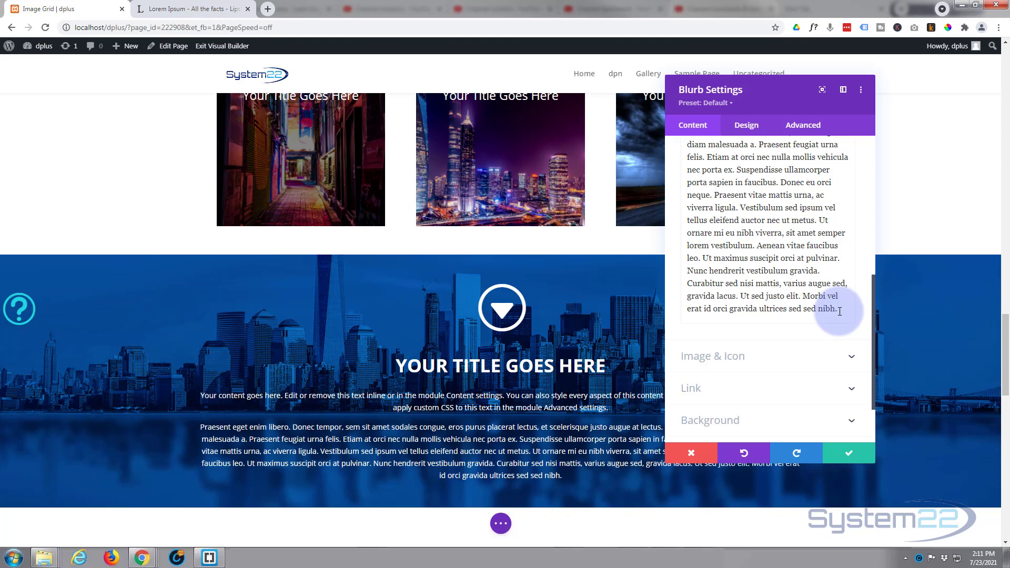
key(Return)
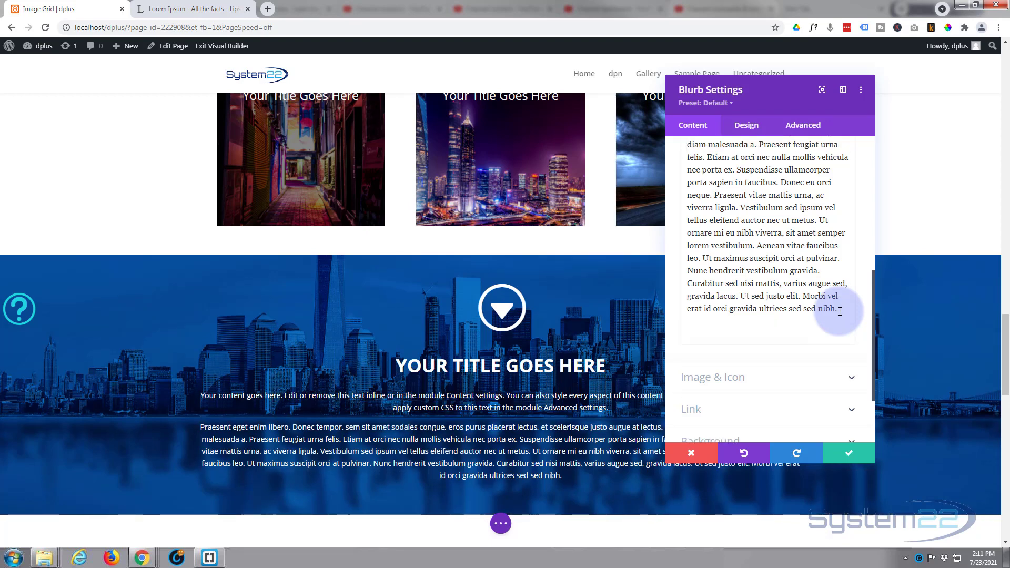
text(Learn More »)
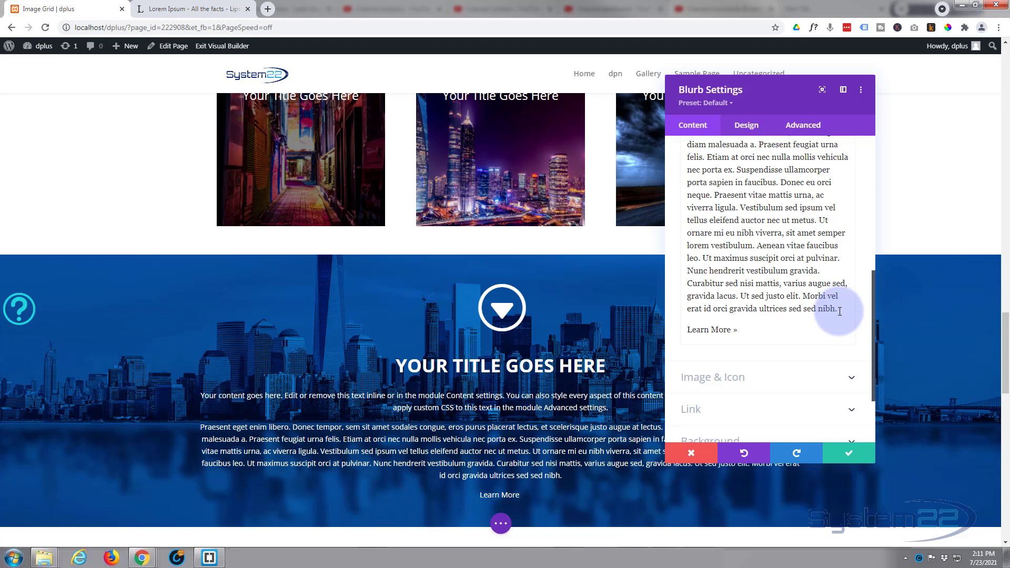
Step: Make the "Learn More »" line in the blurb's body text bold and bright cyan
drag(738, 330, 689, 331)
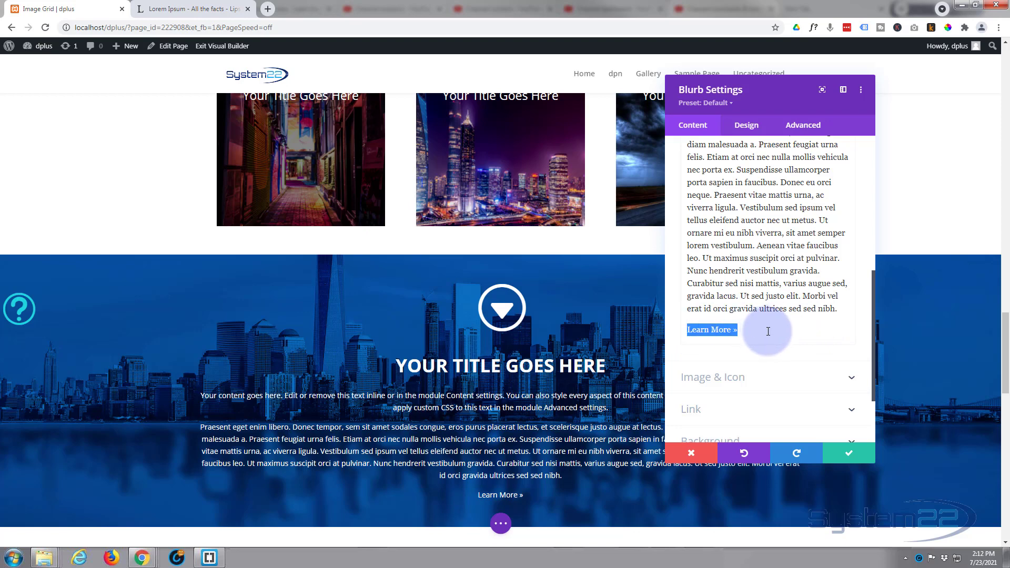
scroll(768, 332, up, 8)
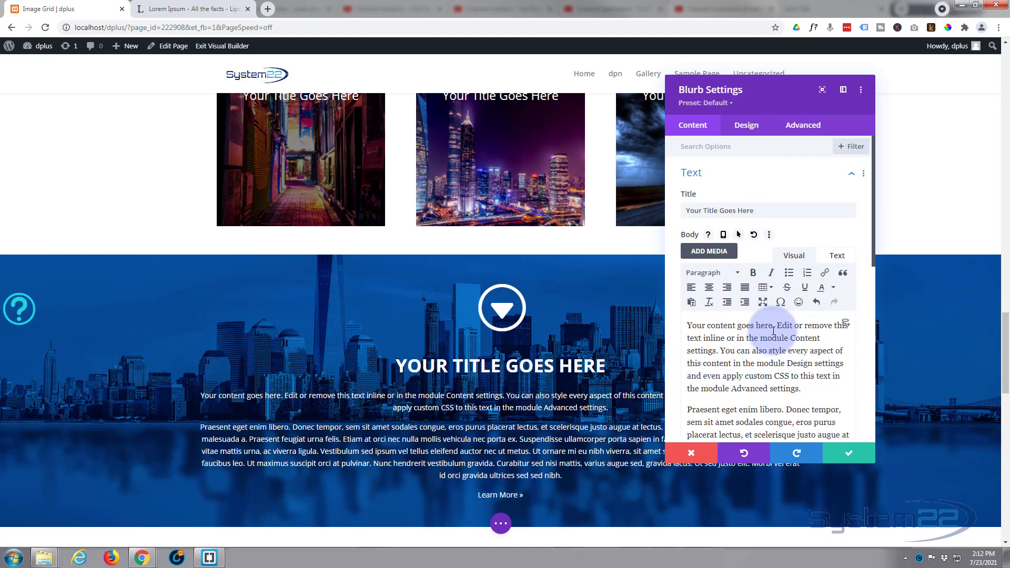
click(833, 289)
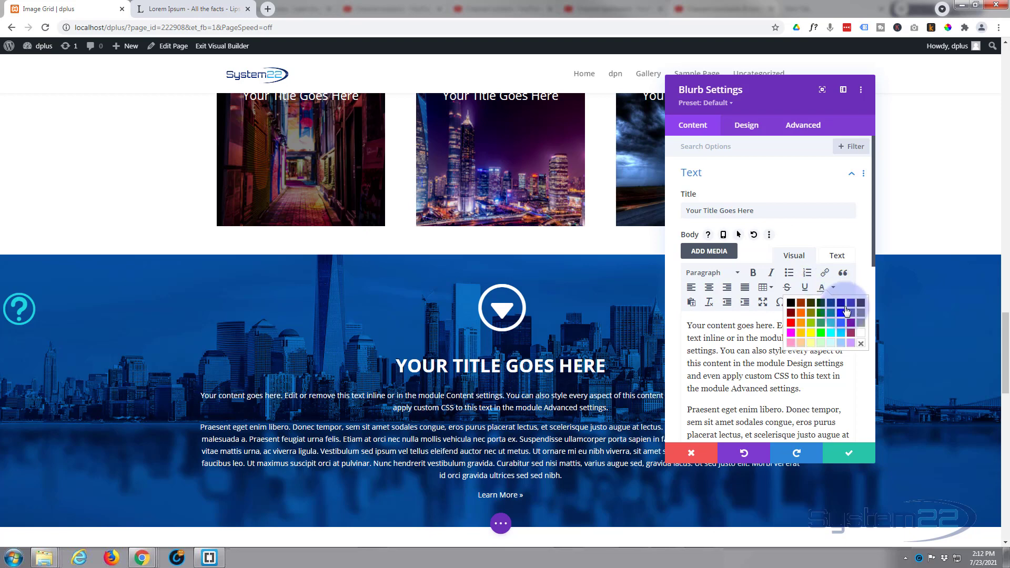
click(835, 336)
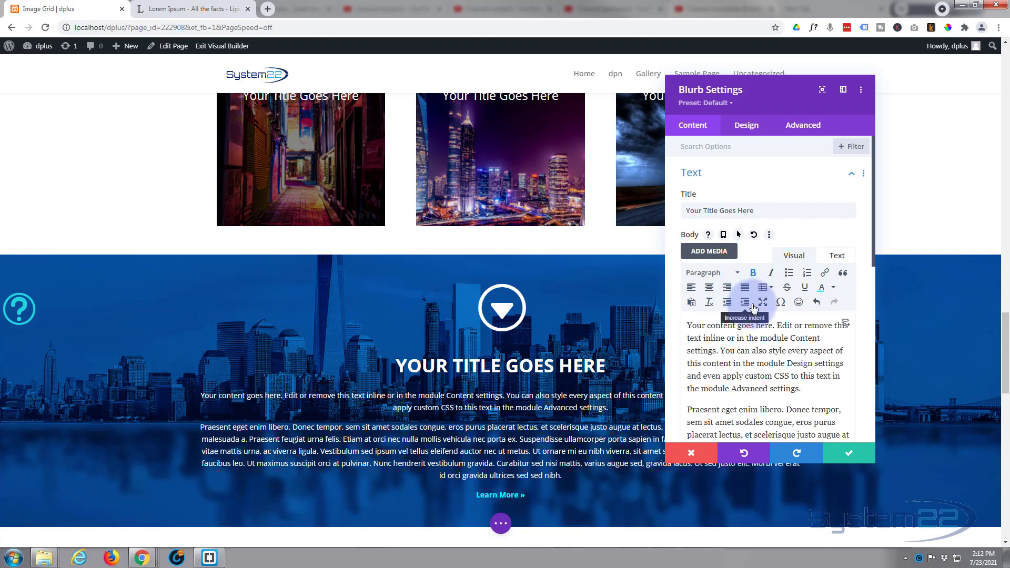
click(736, 364)
scroll(736, 365, down, 4)
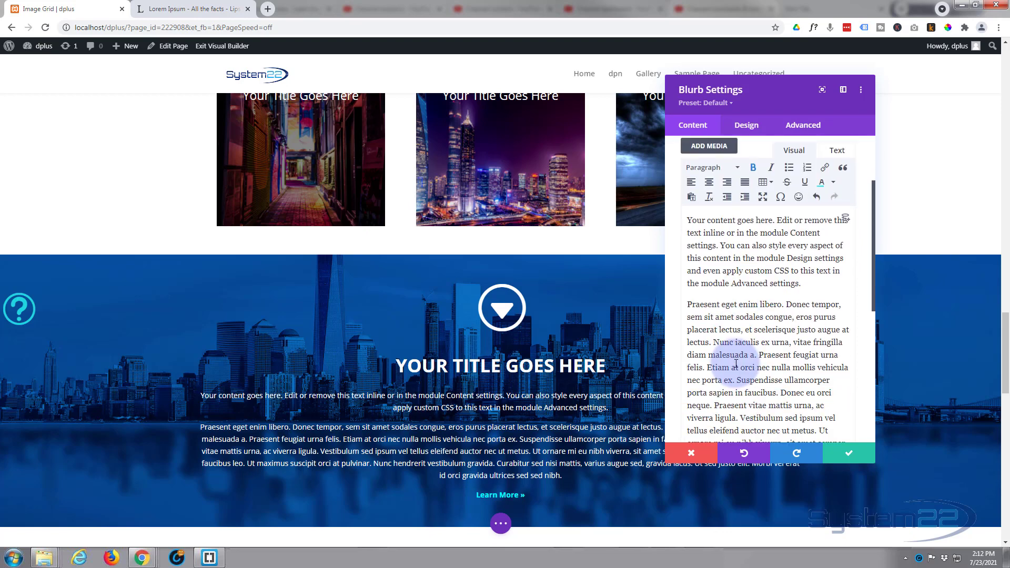
scroll(736, 363, down, 1)
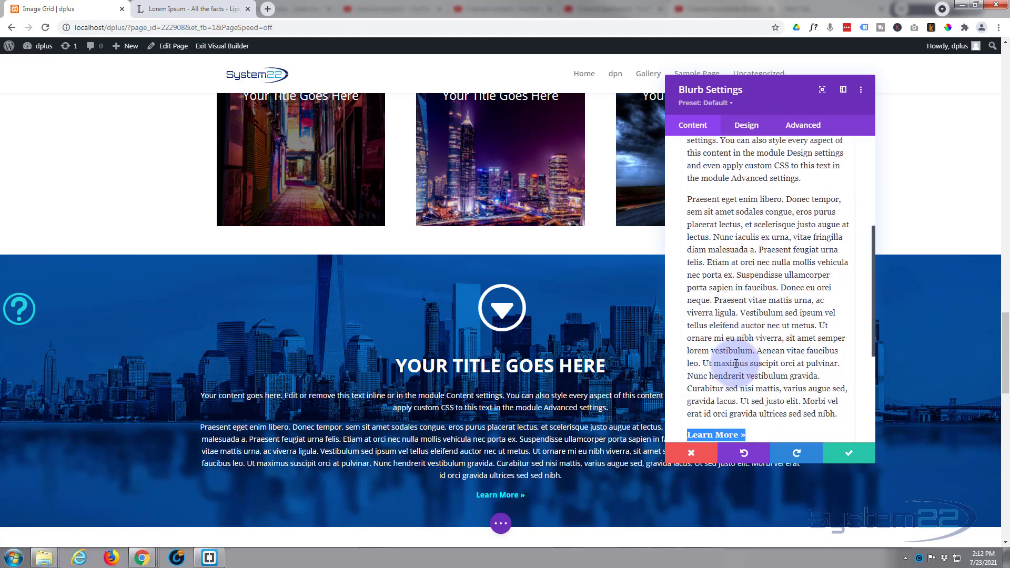
scroll(736, 363, up, 1)
scroll(736, 364, up, 3)
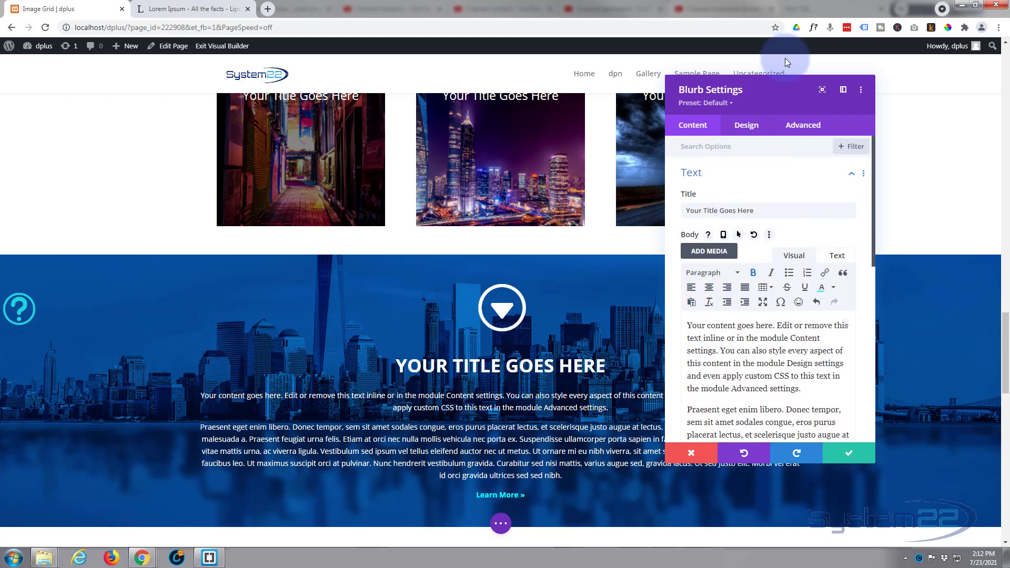
Step: Set the blurb's transition duration to 1050ms with an Ease-In-Out speed curve and save the module settings
click(803, 126)
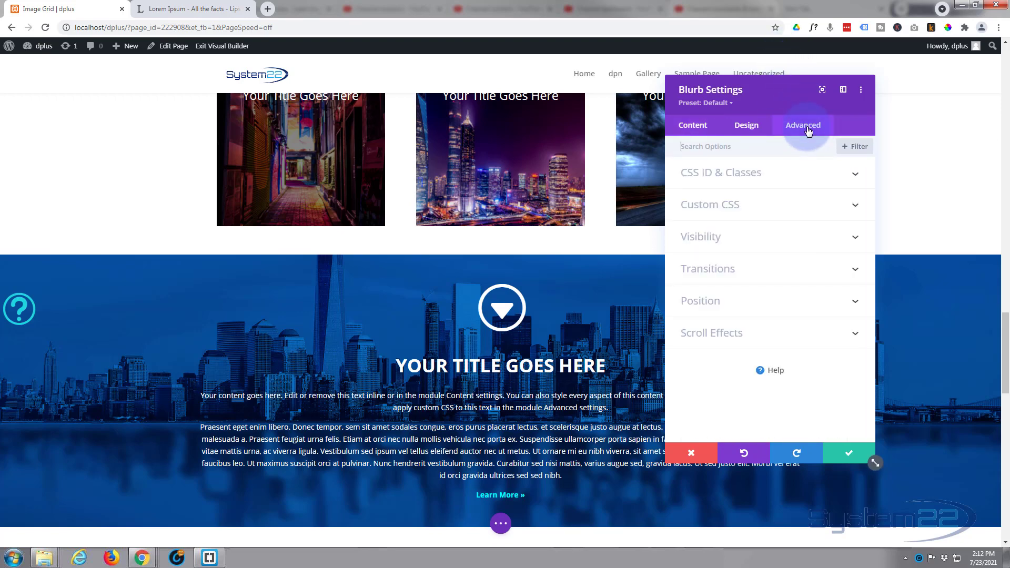
click(751, 272)
scroll(742, 260, down, 2)
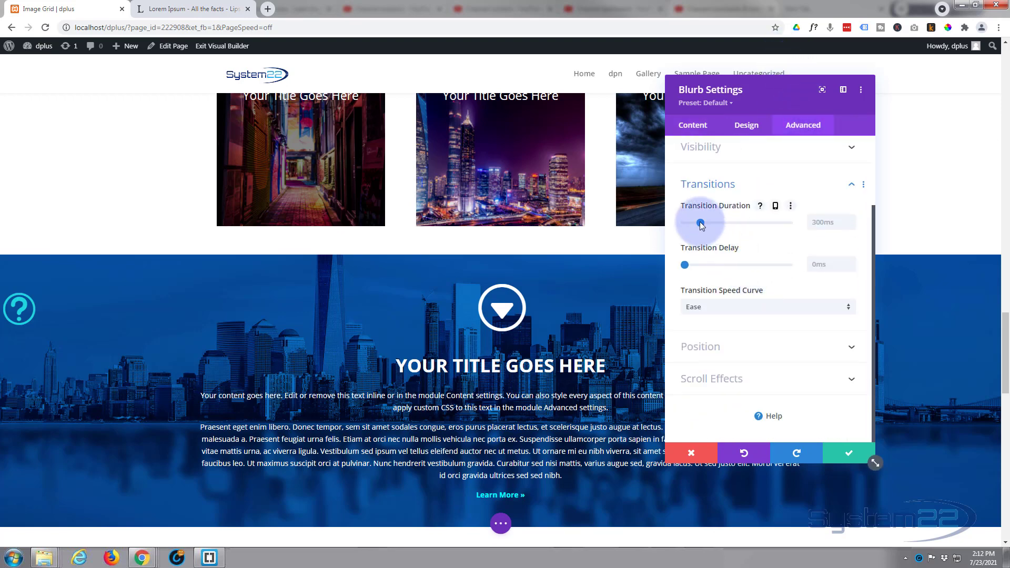
drag(701, 223, 739, 221)
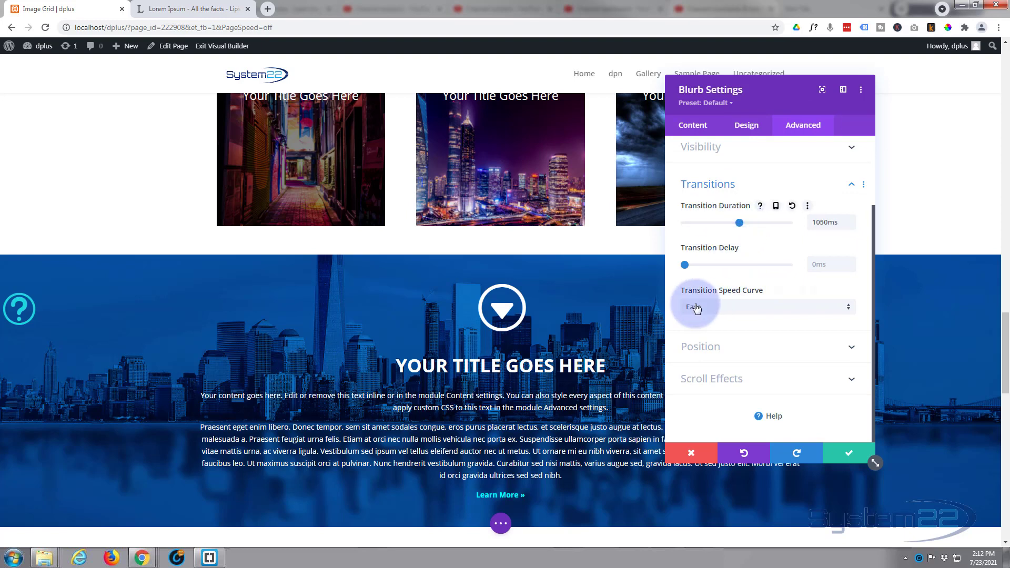
click(743, 311)
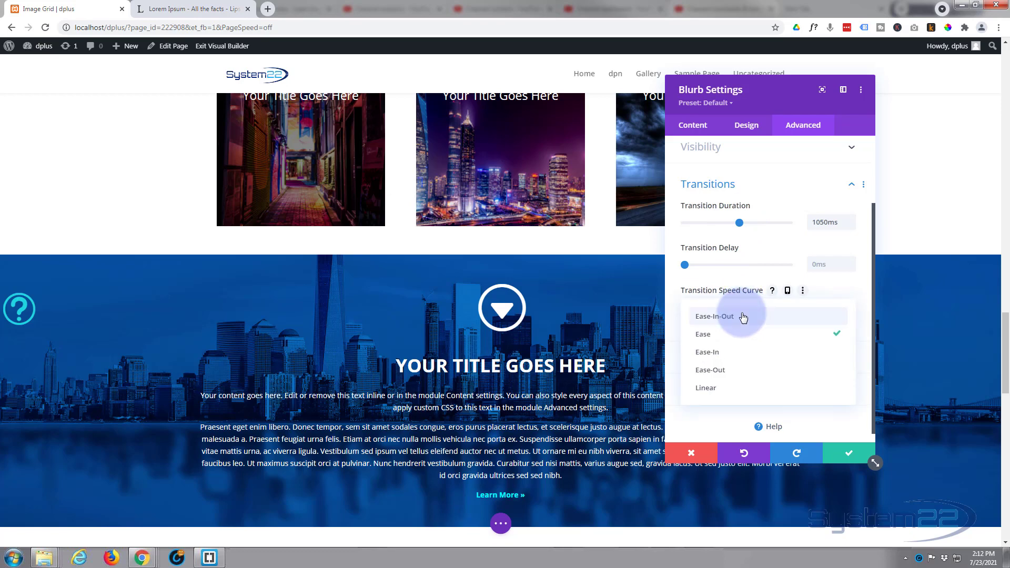
click(742, 318)
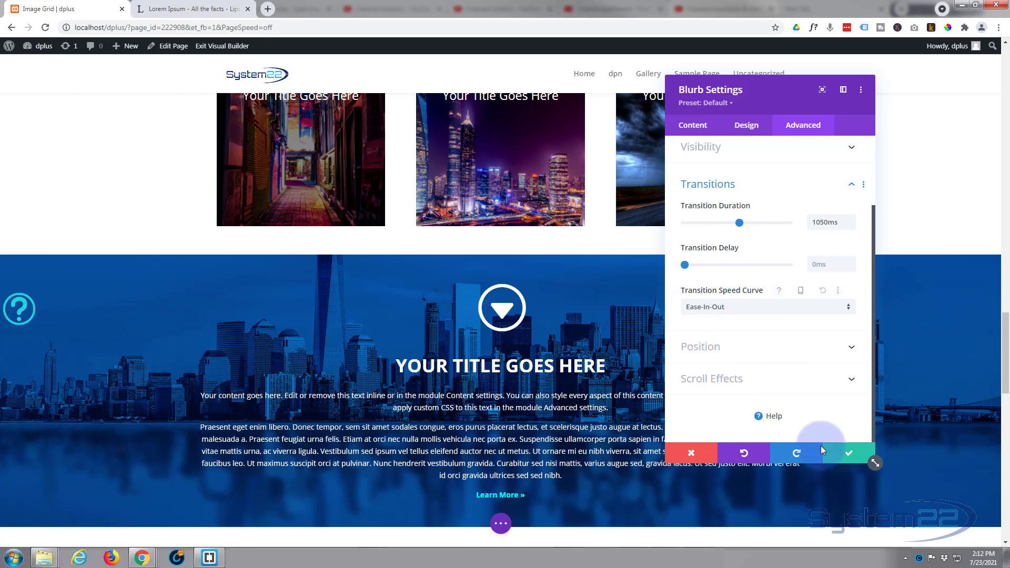
click(855, 457)
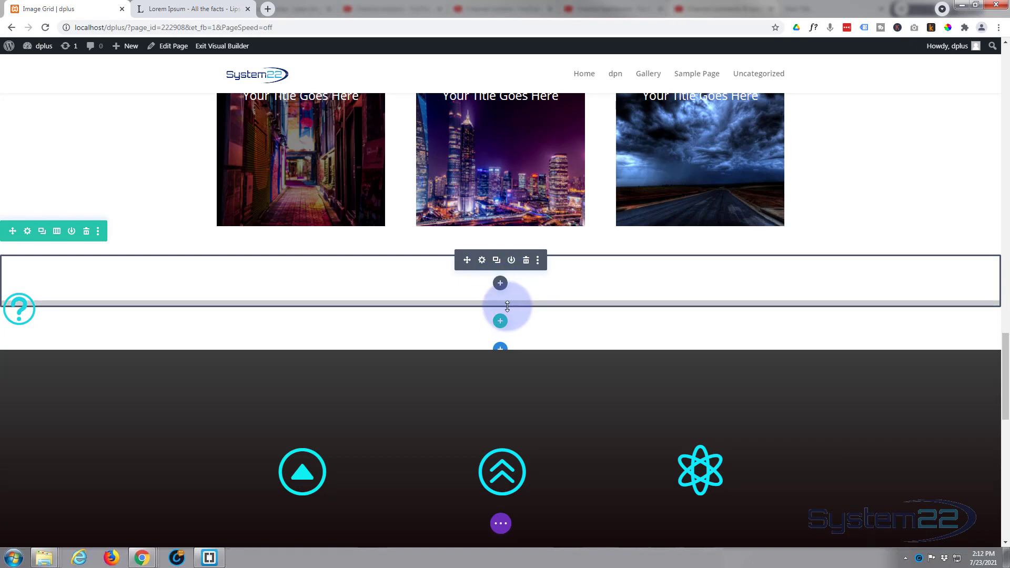
Step: Change the blurb's arrow icon colour to bright cyan #0ff7ff and save the module settings
click(482, 261)
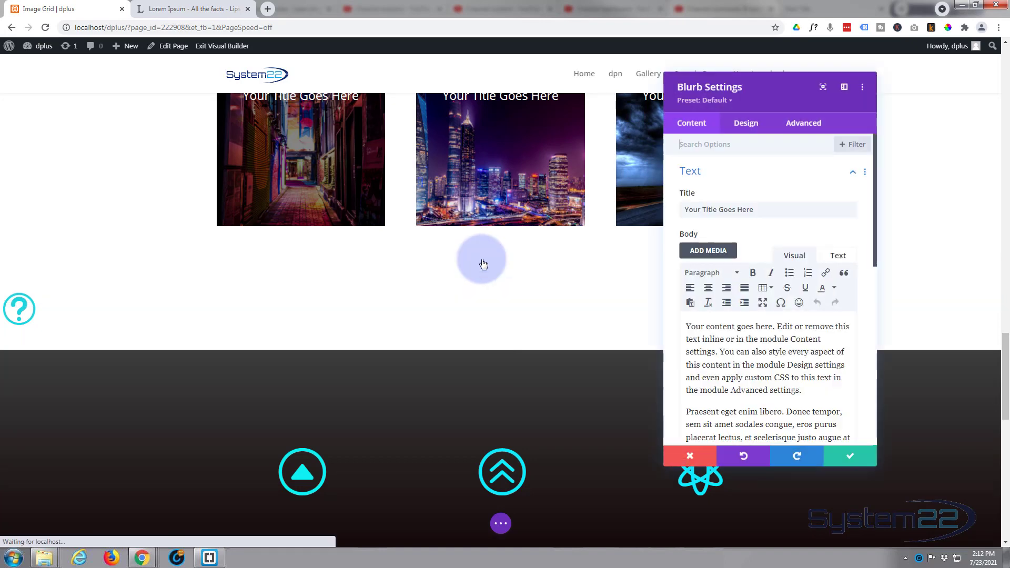
click(748, 127)
click(750, 174)
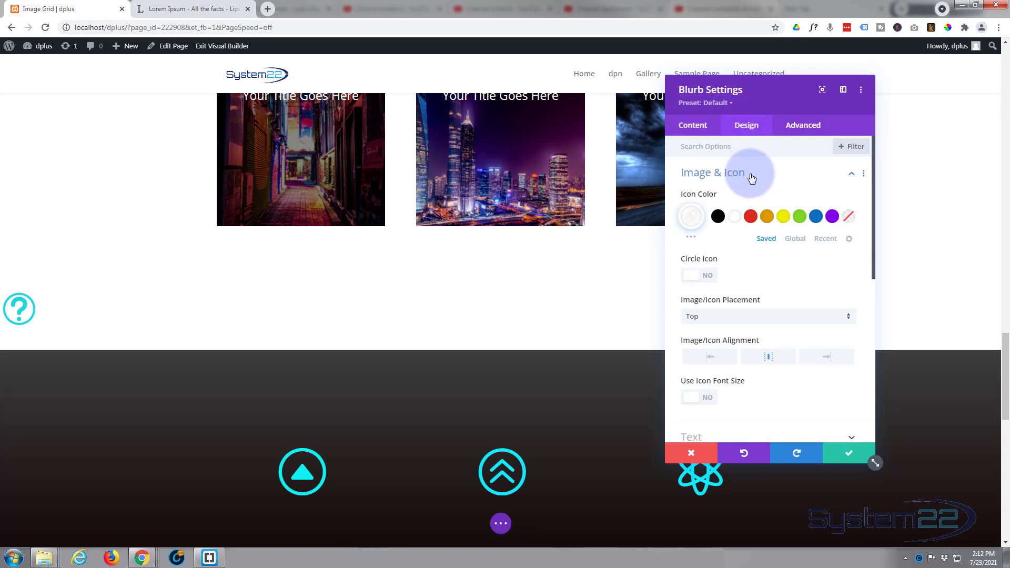
click(816, 217)
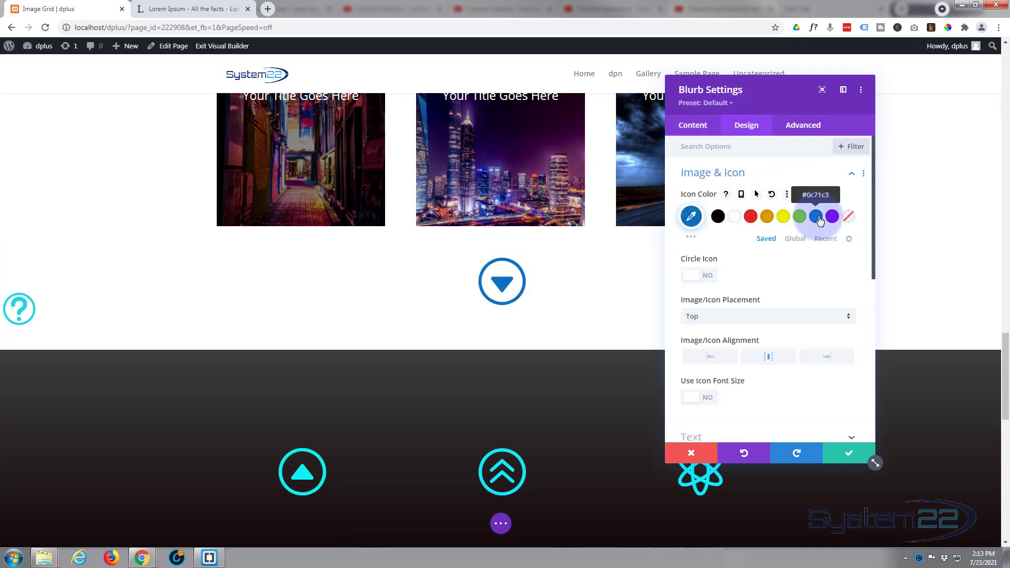
click(692, 216)
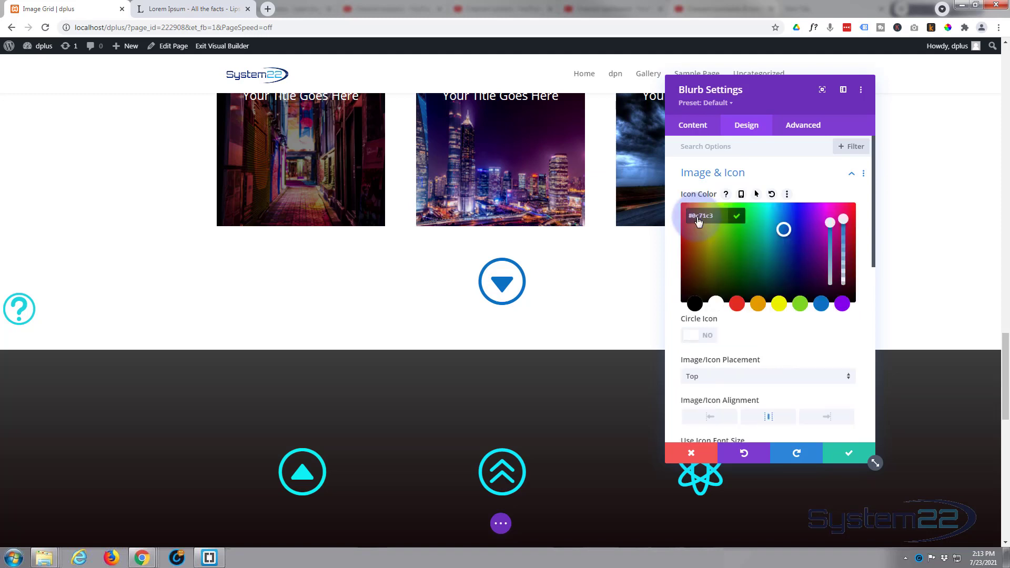
click(769, 209)
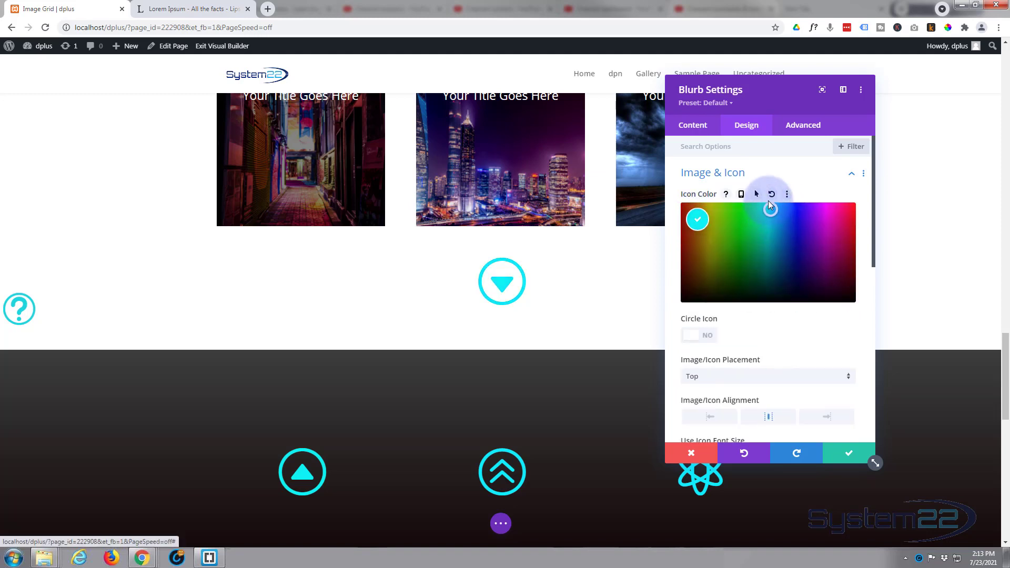
drag(768, 201, 769, 200)
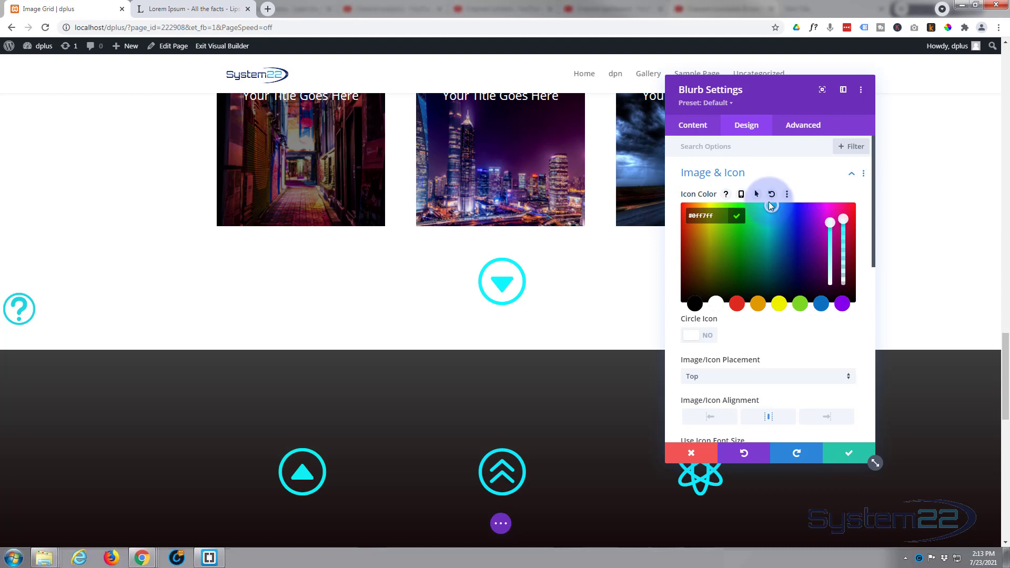
click(832, 458)
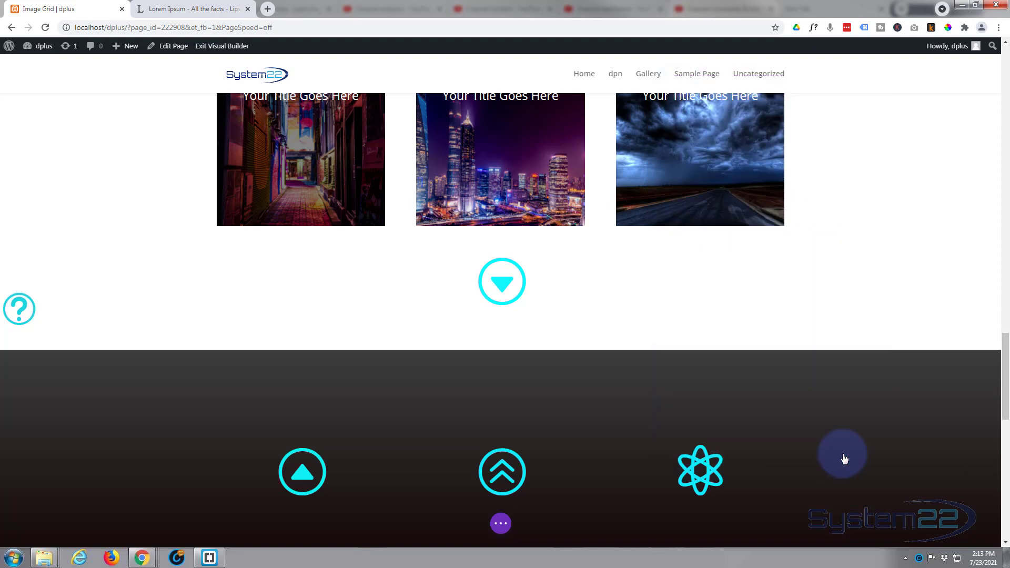
Step: Save the page as a draft and exit the Visual Builder
click(501, 523)
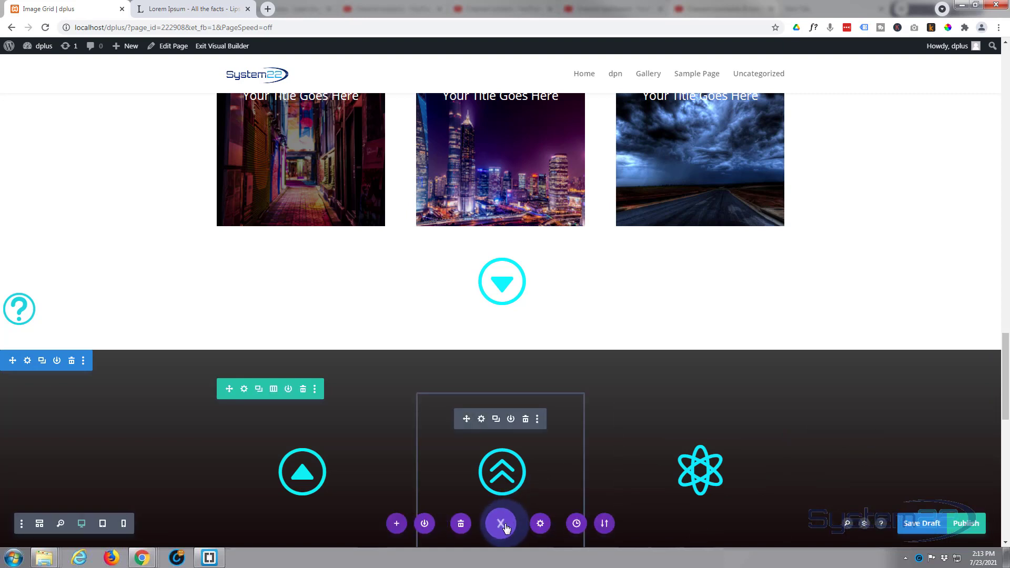
click(912, 525)
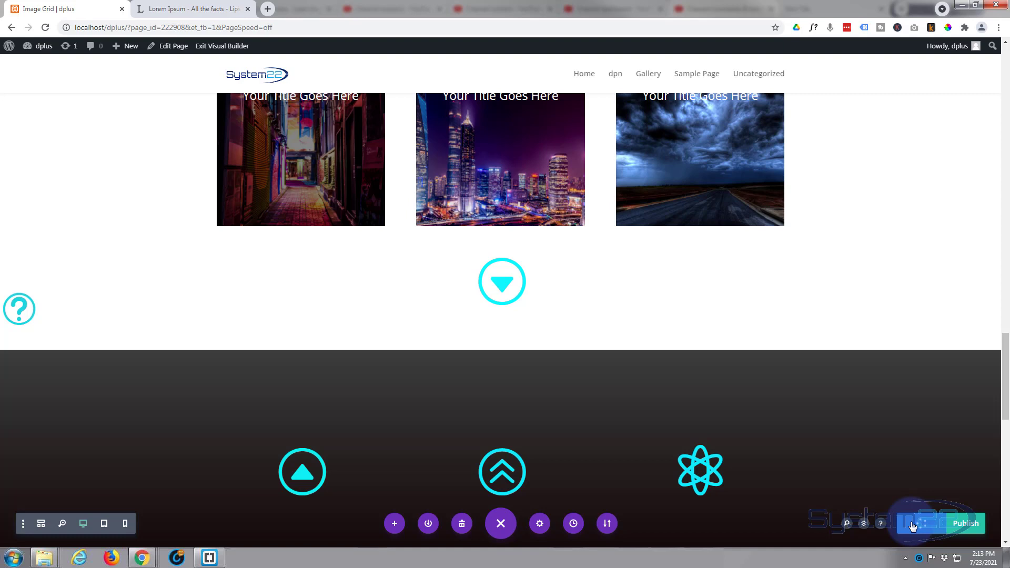
click(226, 47)
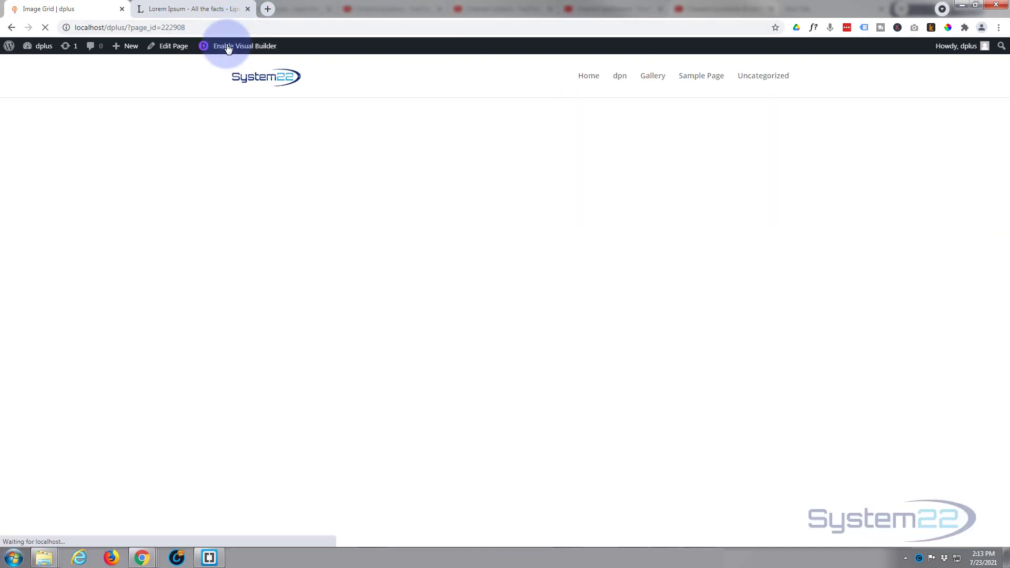
Step: Check the arrow blurb's hover expansion on the published view of the page, below the three-image row
scroll(212, 129, down, 10)
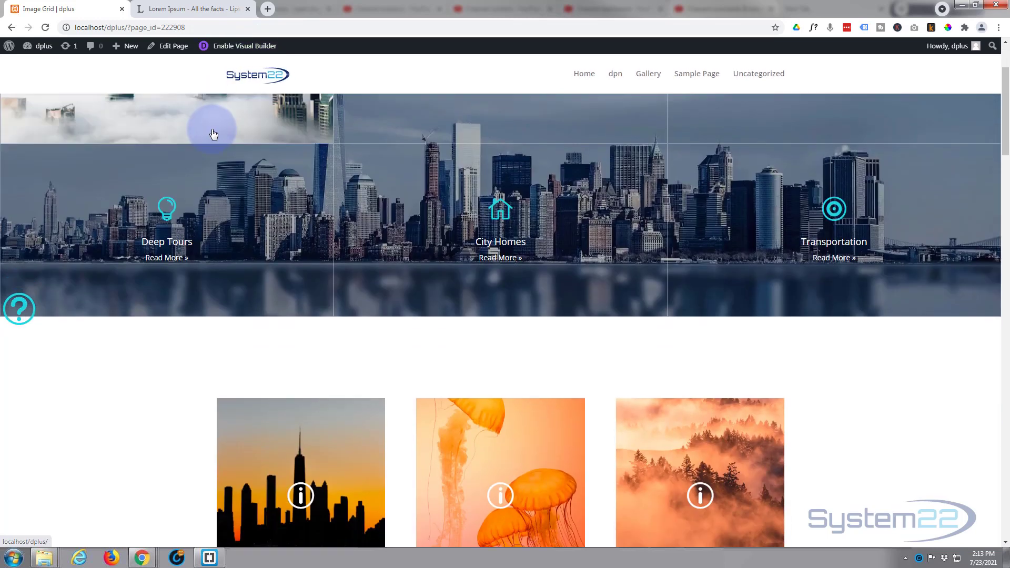
scroll(213, 132, down, 10)
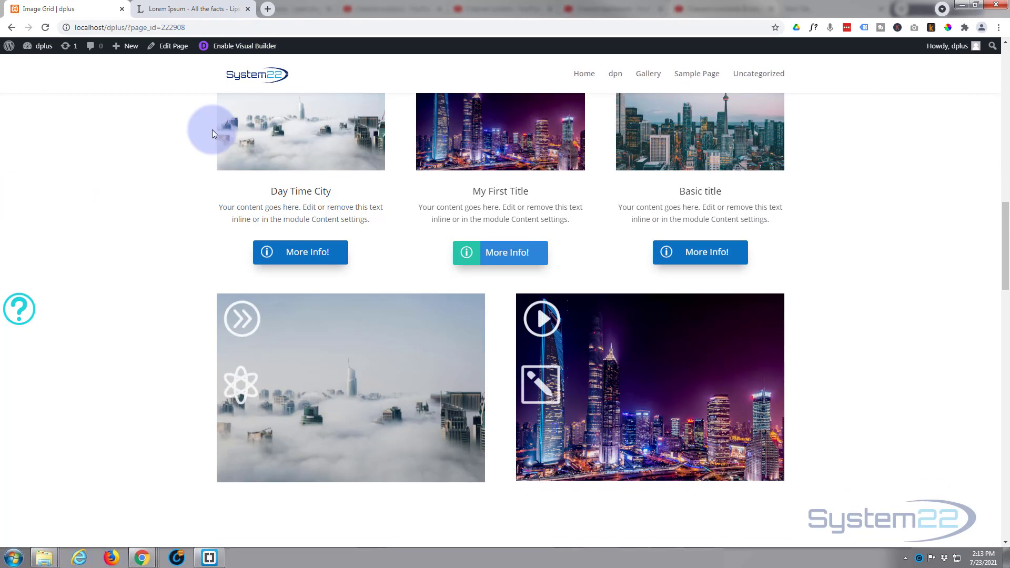
scroll(213, 130, down, 6)
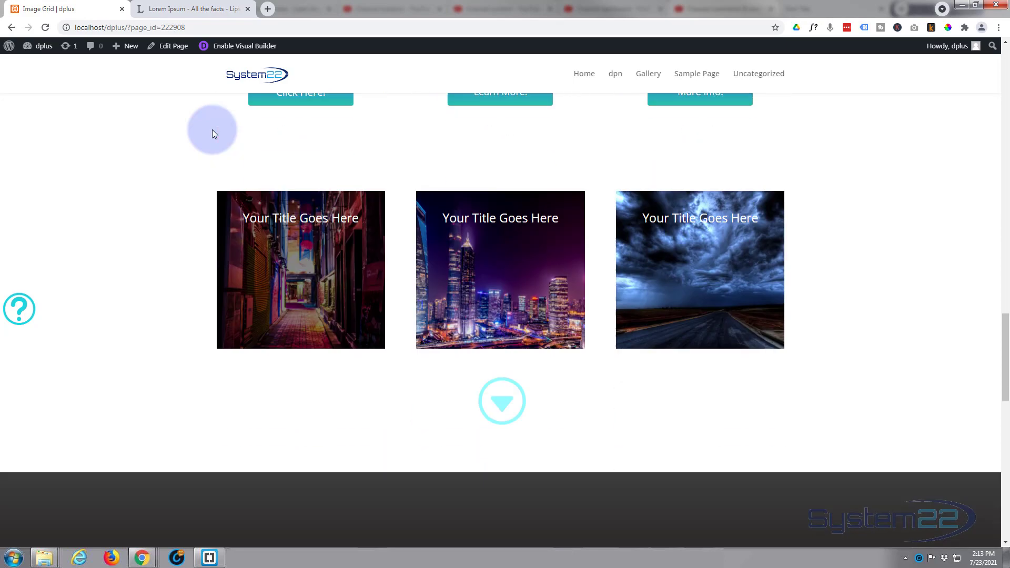
mouse_move(439, 205)
mouse_move(440, 288)
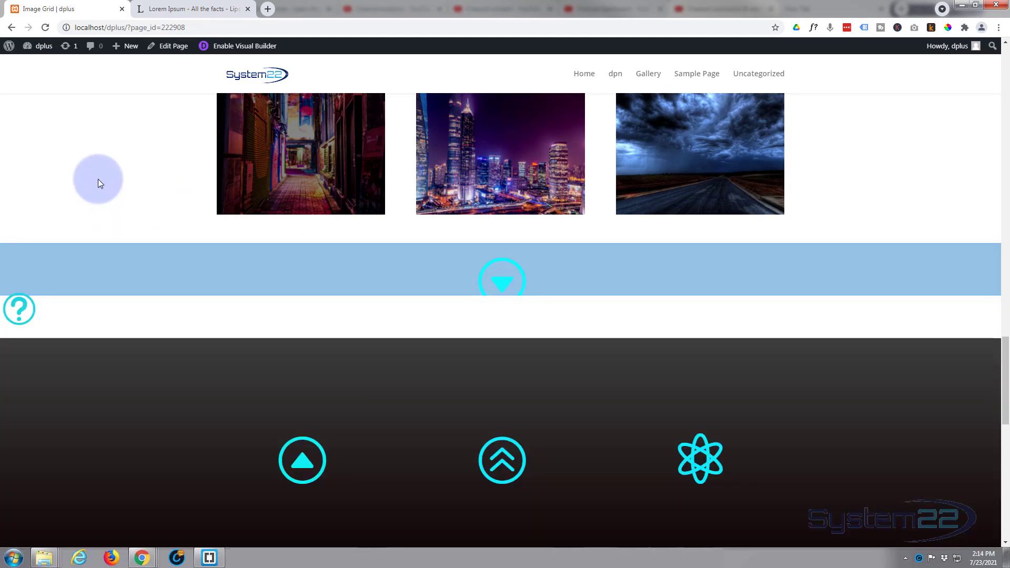
mouse_move(95, 255)
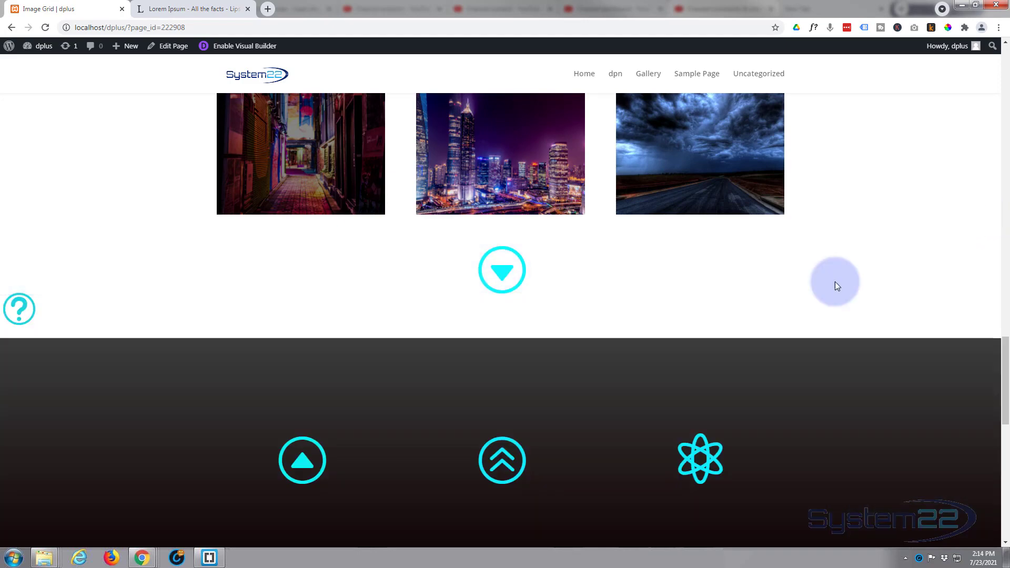
mouse_move(835, 282)
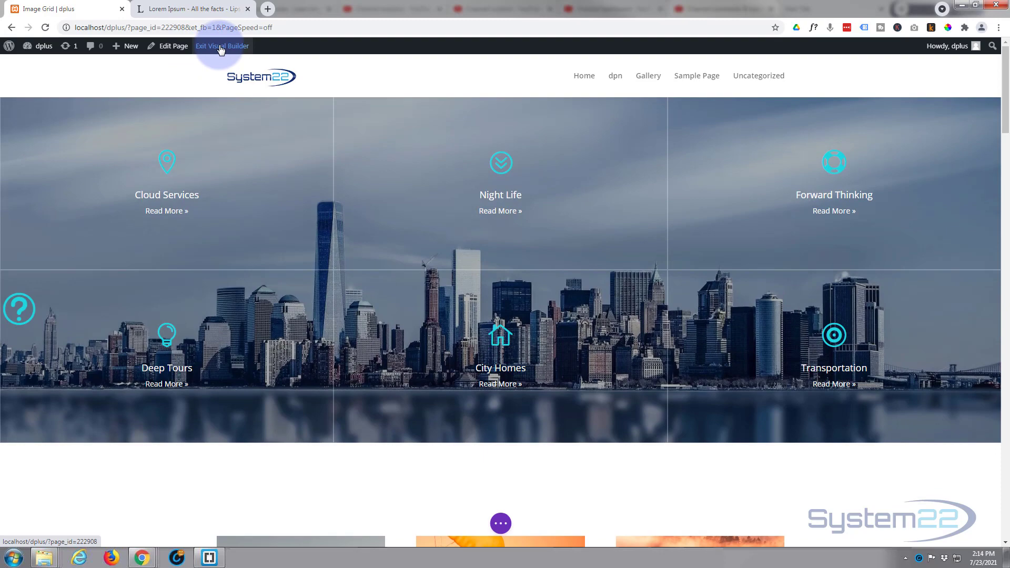
Step: Enable hover options for the arrow blurb's width, set its default width to 100px, and centre the module alignment
scroll(213, 81, down, 3)
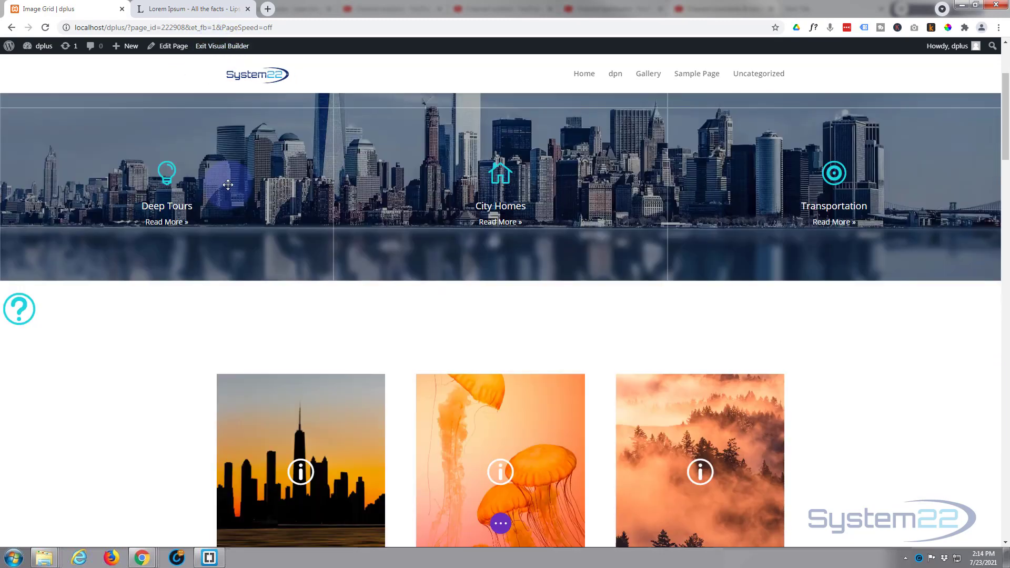
scroll(229, 185, down, 15)
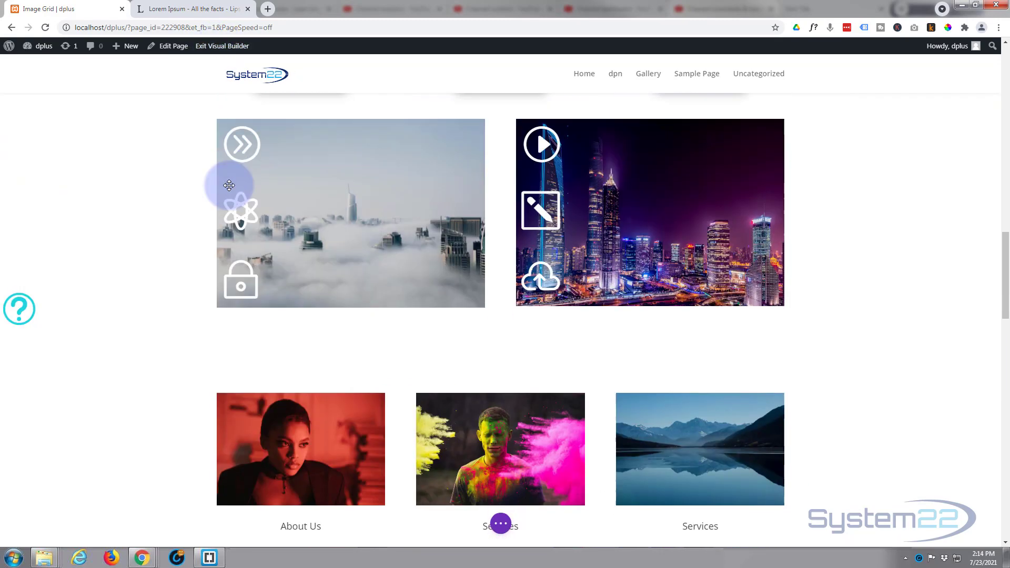
scroll(229, 185, down, 8)
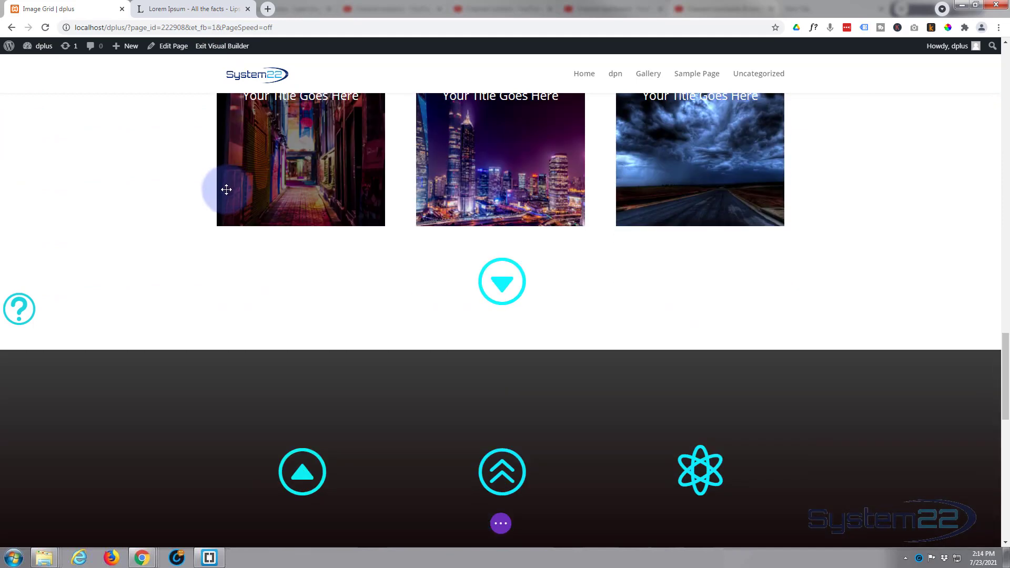
mouse_move(500, 281)
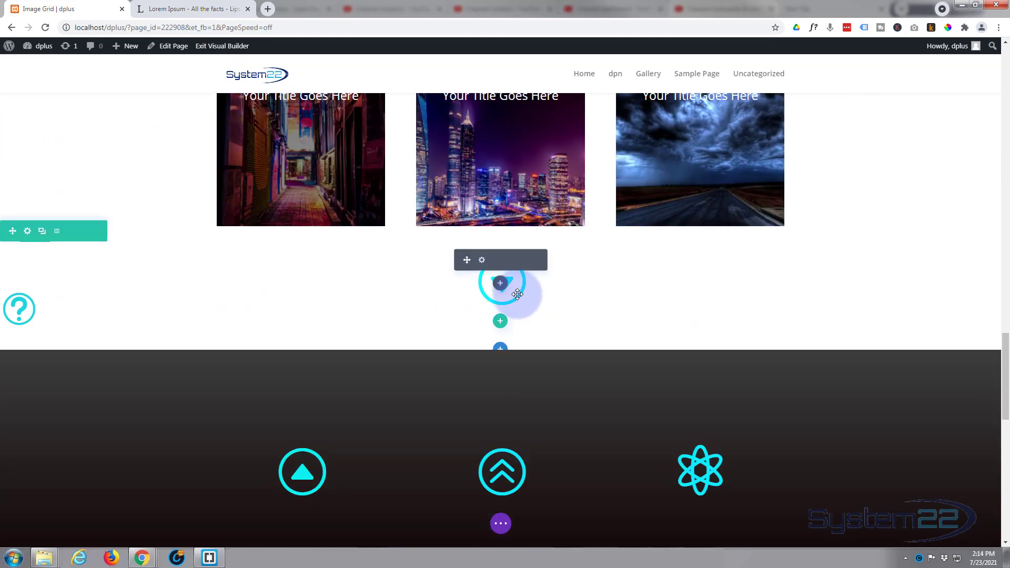
click(482, 262)
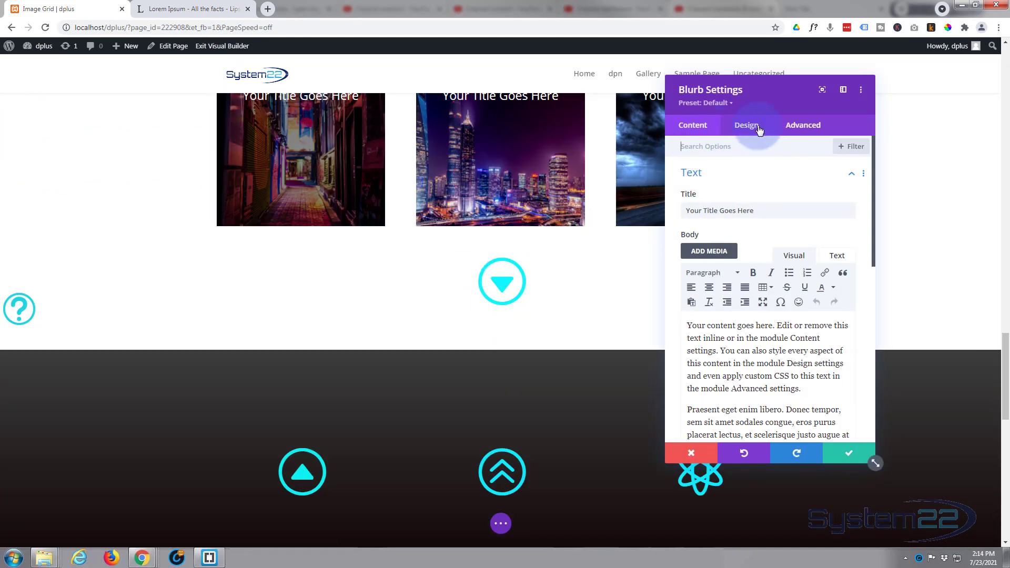
click(750, 126)
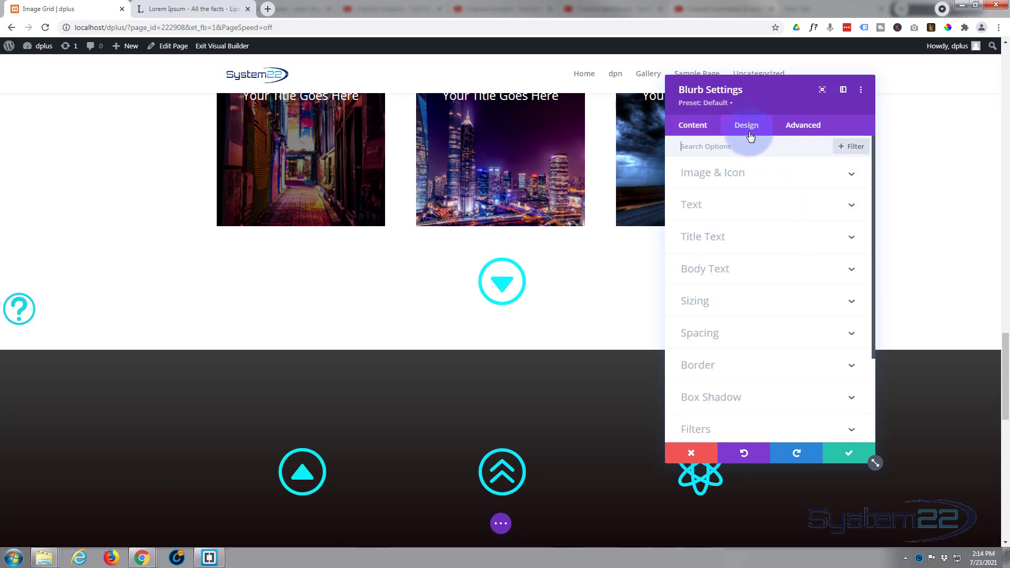
click(749, 301)
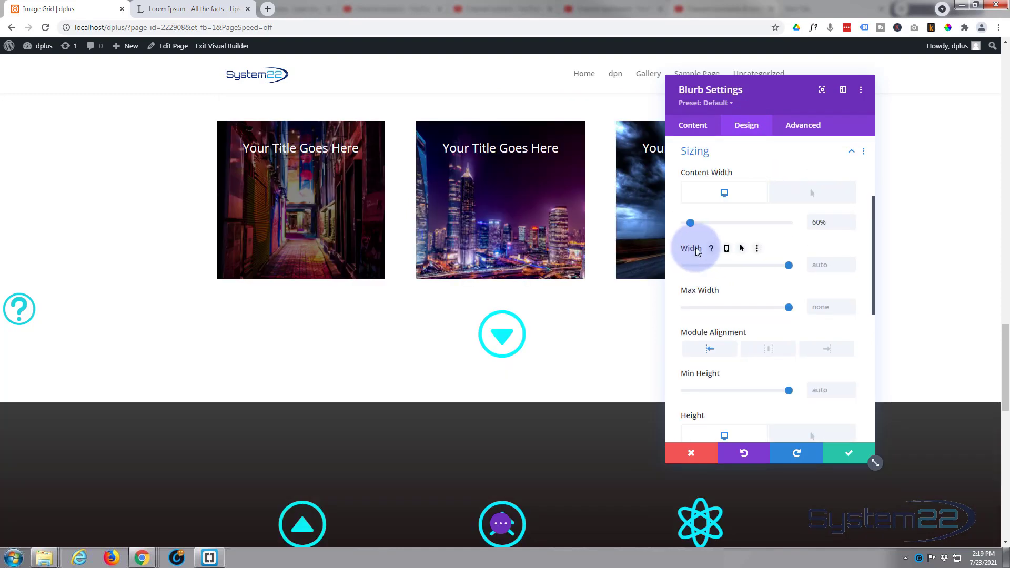
click(742, 249)
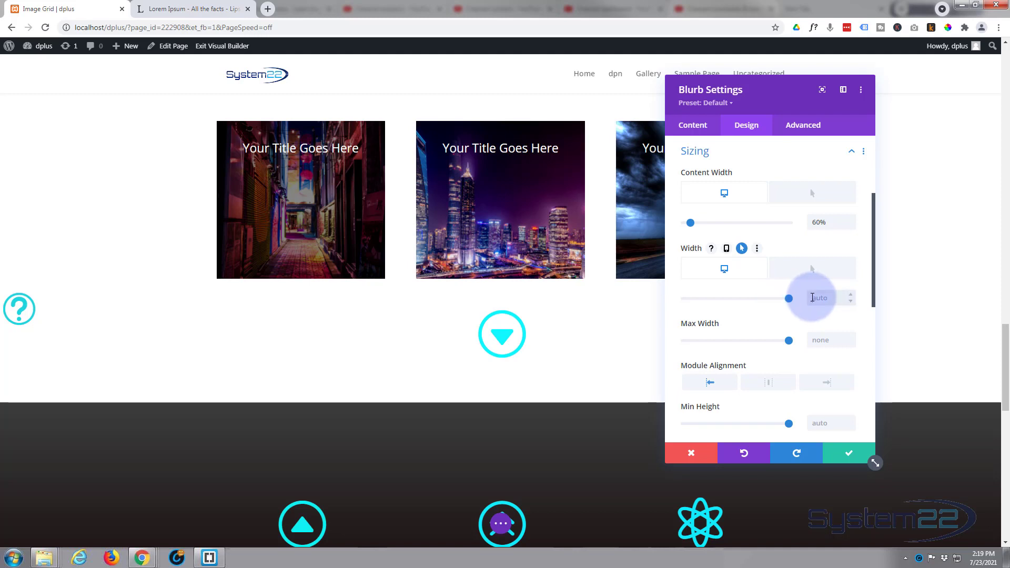
click(812, 298)
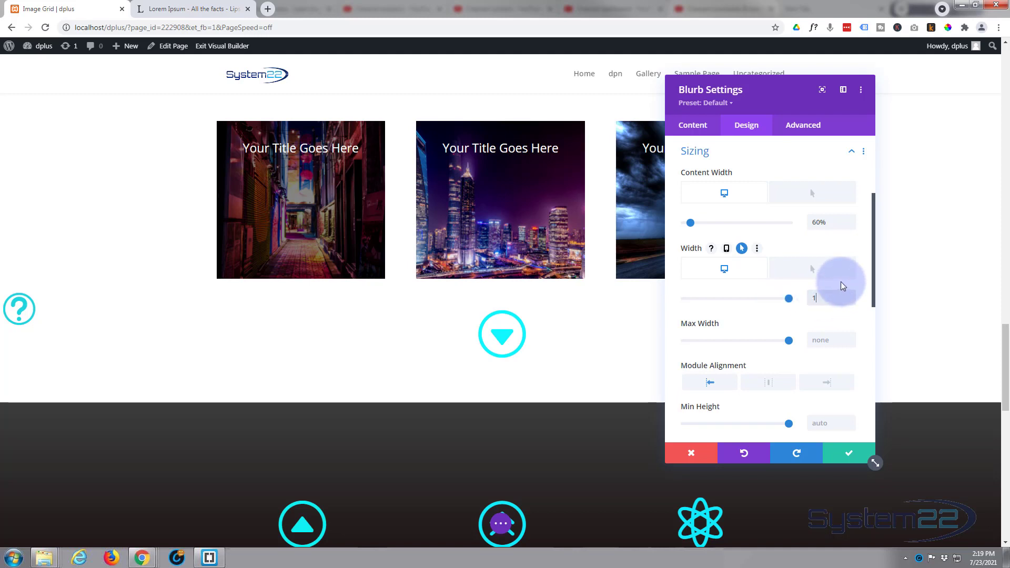
text(100px)
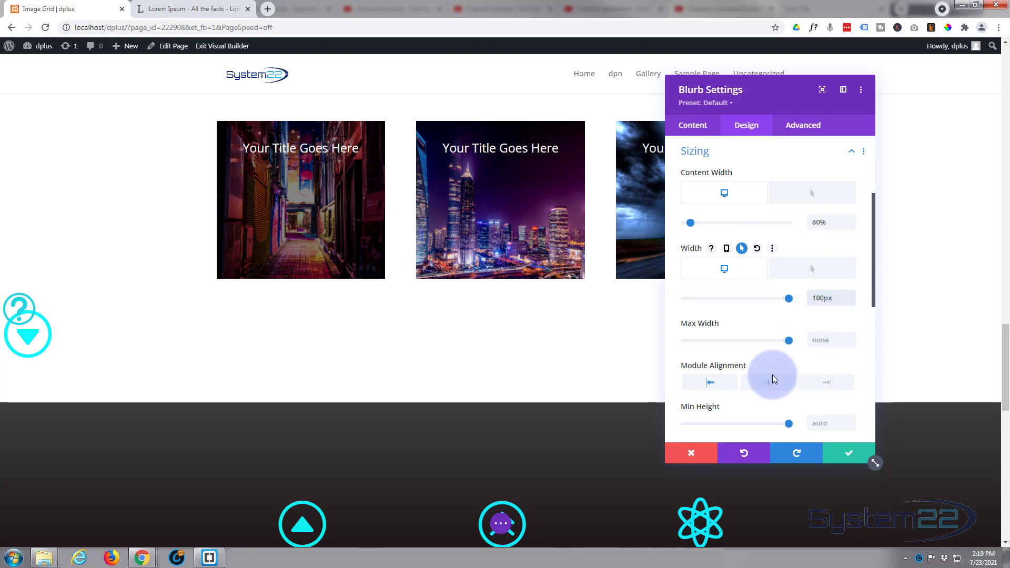
click(779, 387)
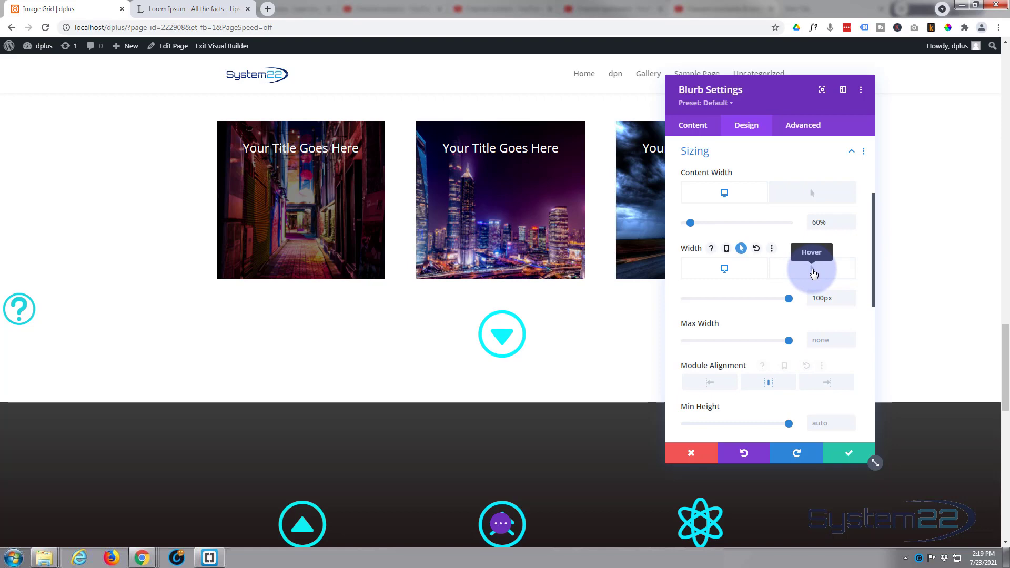
Step: Set the blurb's hover-state width to auto and save the module settings
click(814, 274)
click(820, 298)
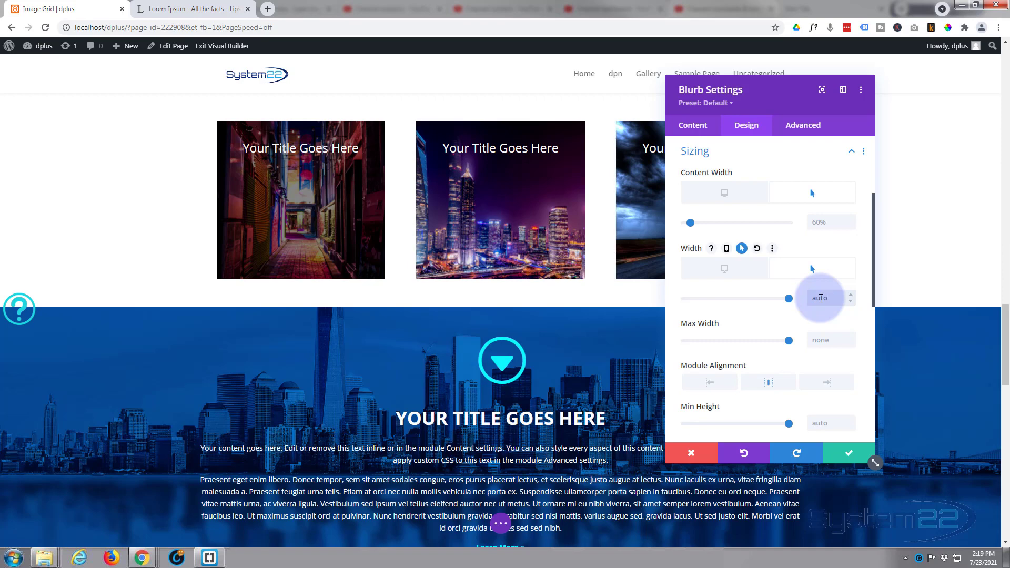
click(843, 455)
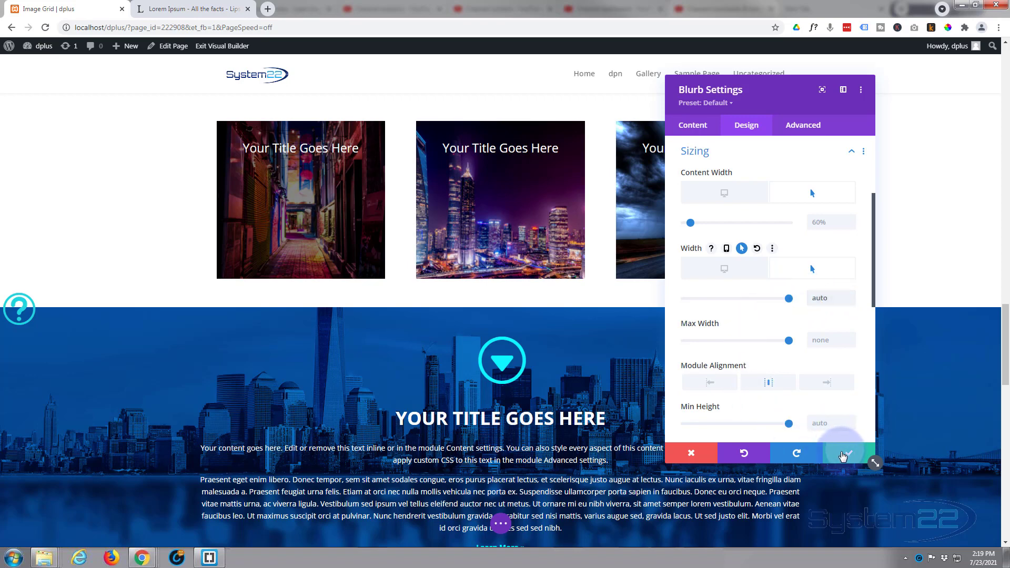
Step: Save the page draft with the new blurb sizing and exit the Visual Builder
click(500, 523)
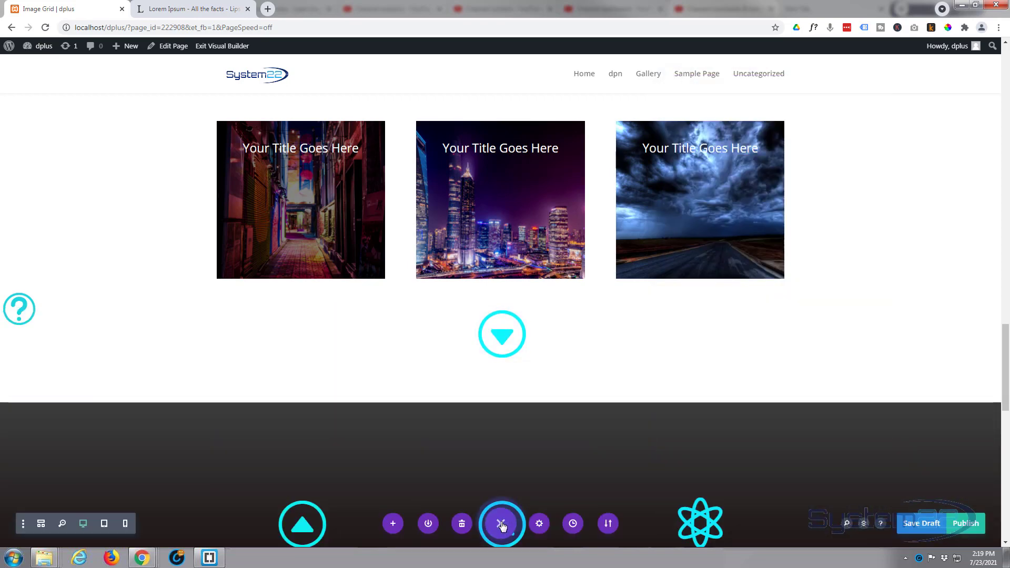
click(921, 524)
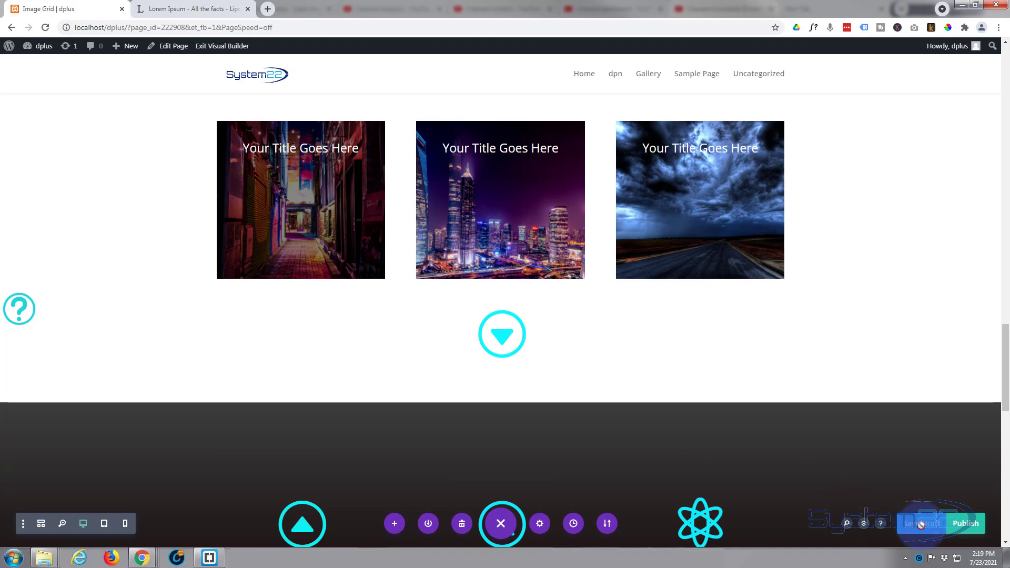
click(215, 48)
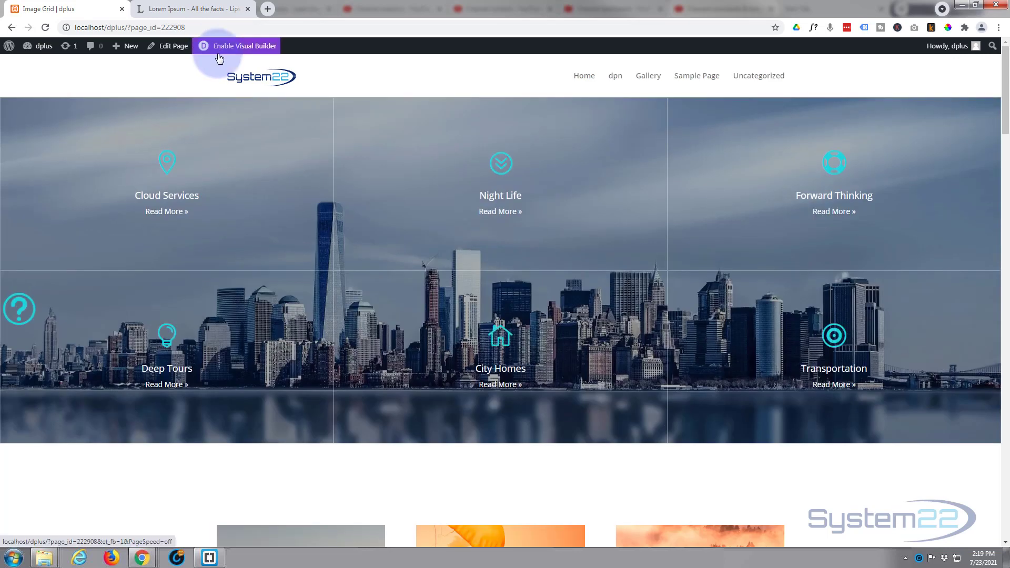
Step: Test the narrowed blurb's hover area on the front-end page, on and around the arrow icon below the three-image row
scroll(236, 203, down, 9)
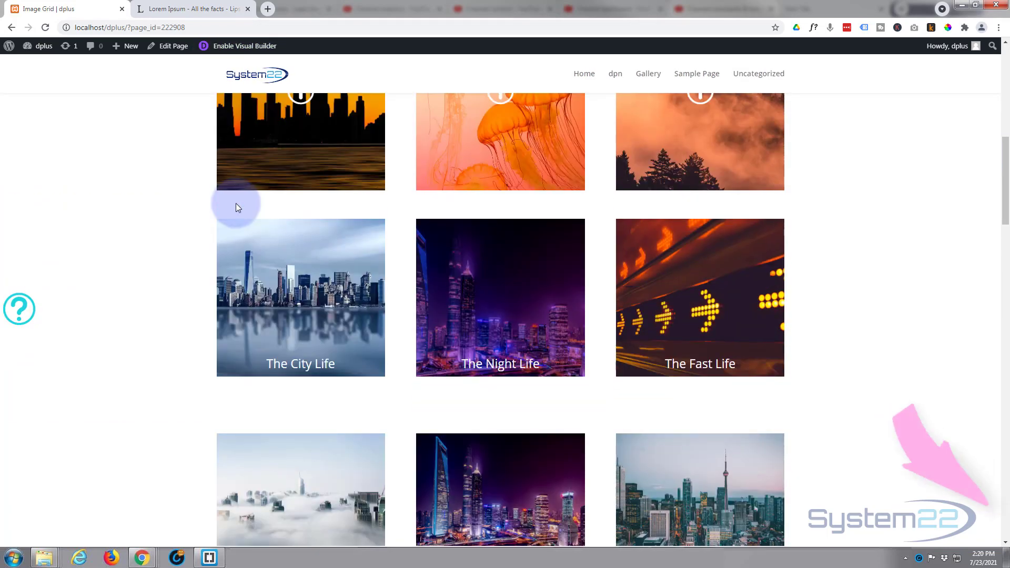
scroll(235, 203, down, 13)
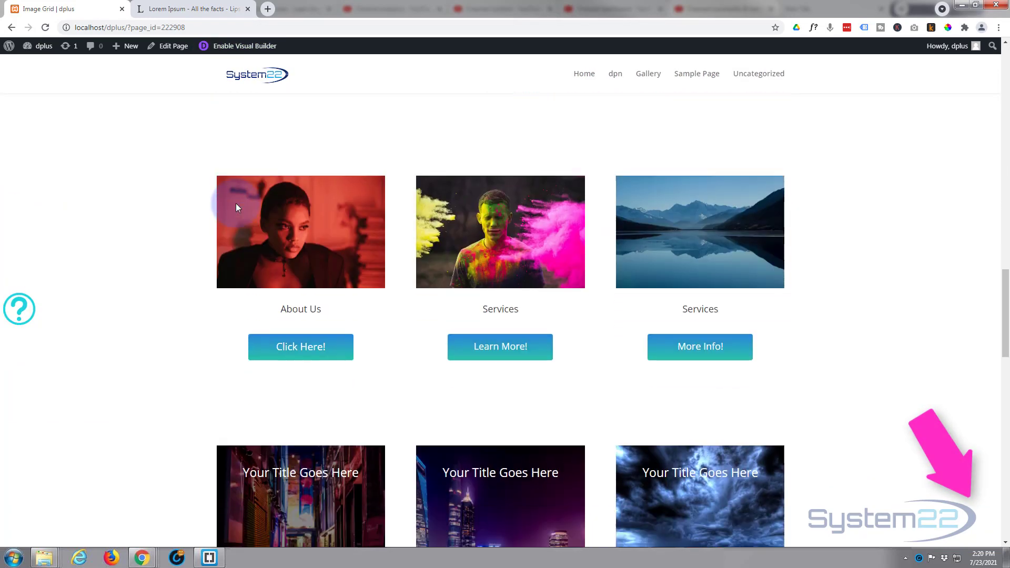
scroll(236, 203, down, 7)
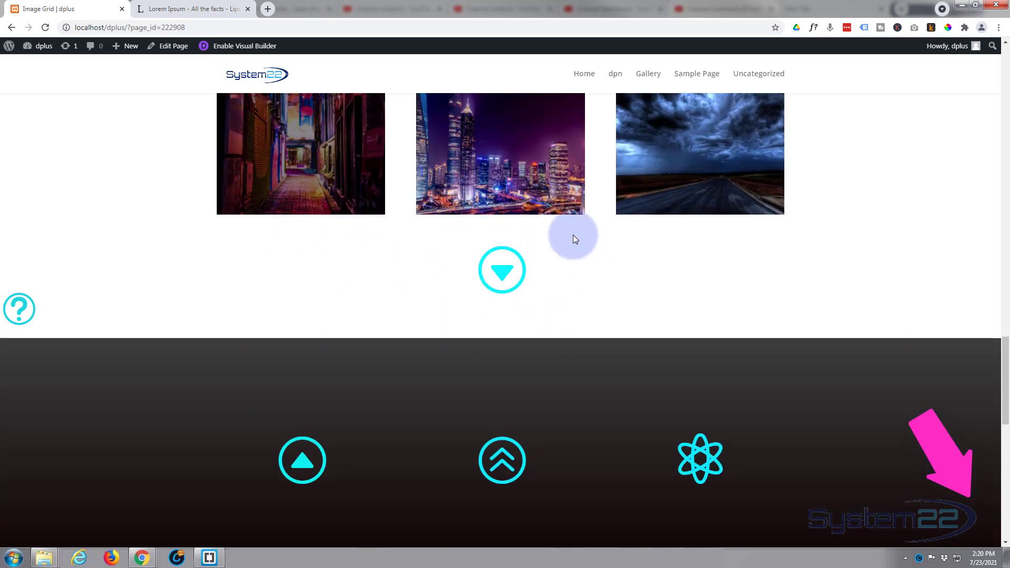
click(498, 221)
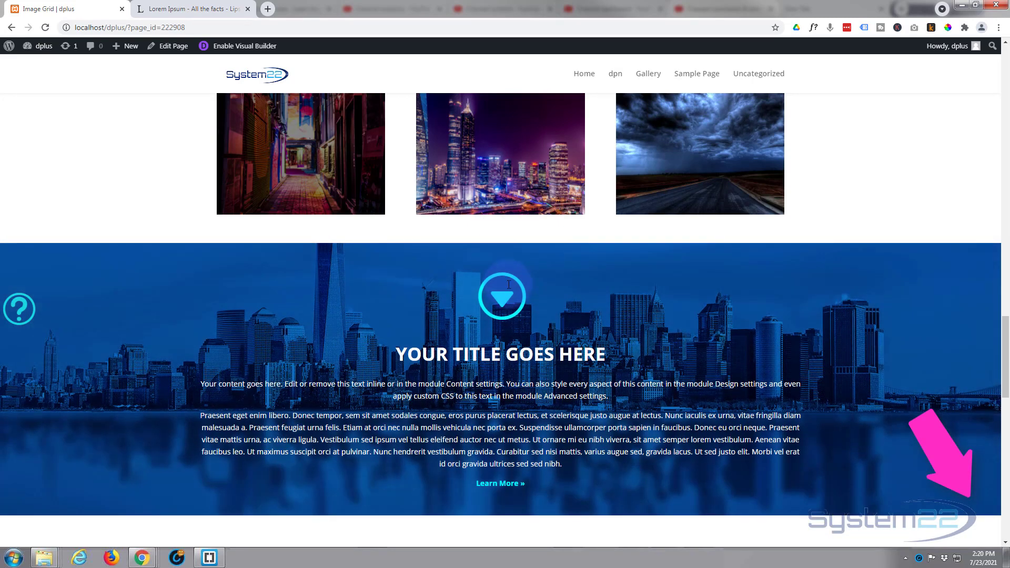
scroll(508, 285, down, 1)
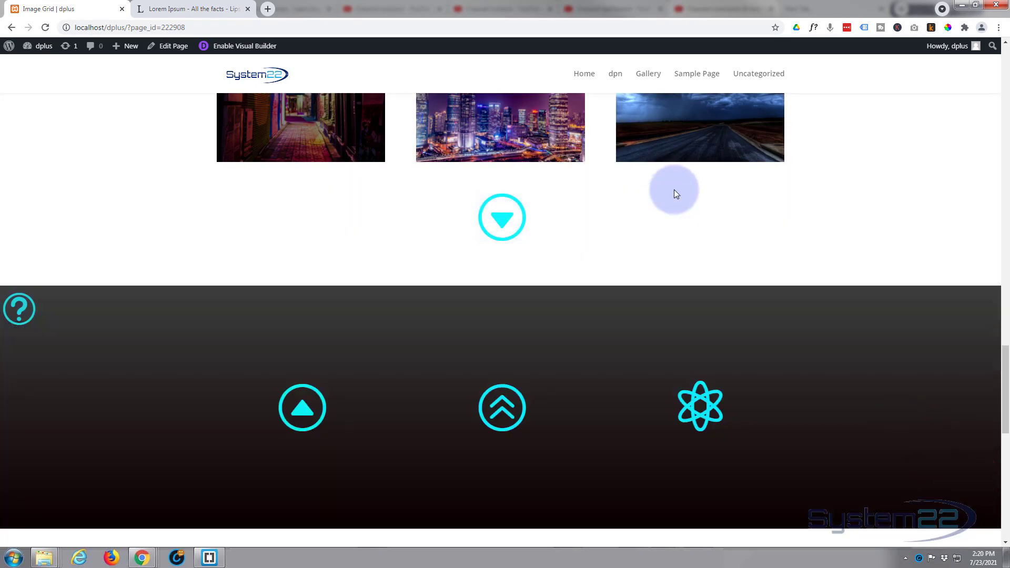
click(524, 218)
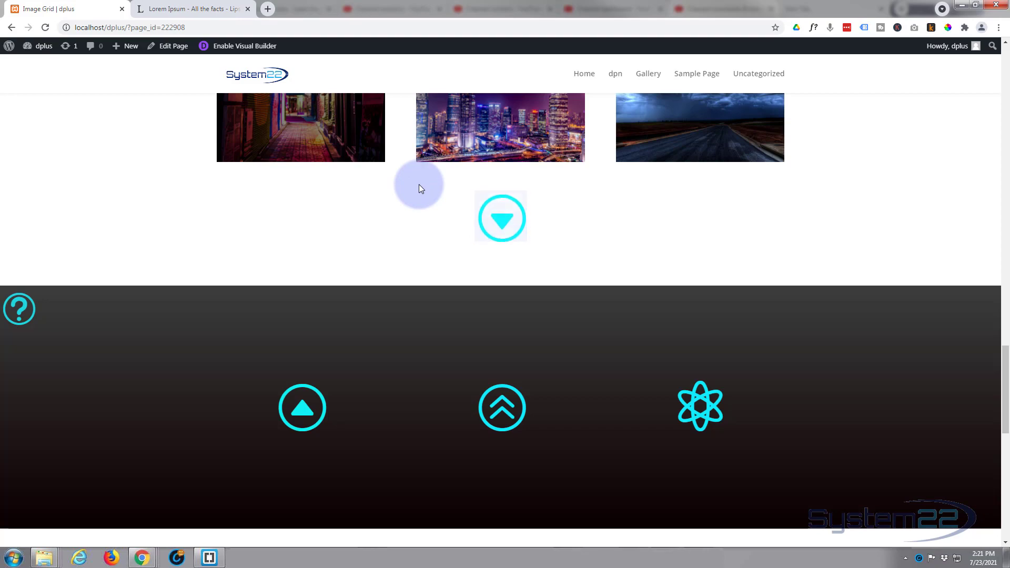
mouse_move(510, 220)
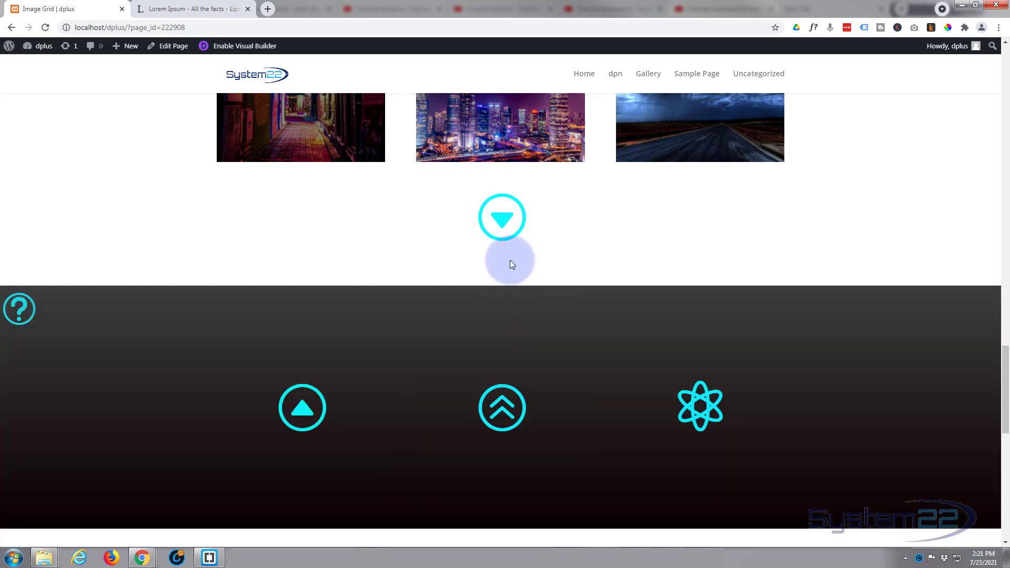
mouse_move(509, 260)
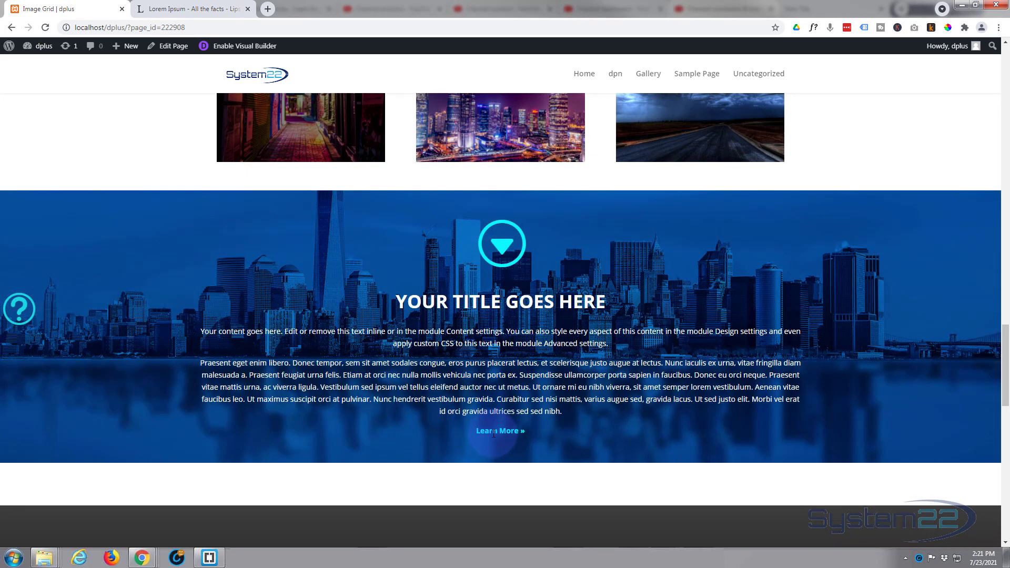